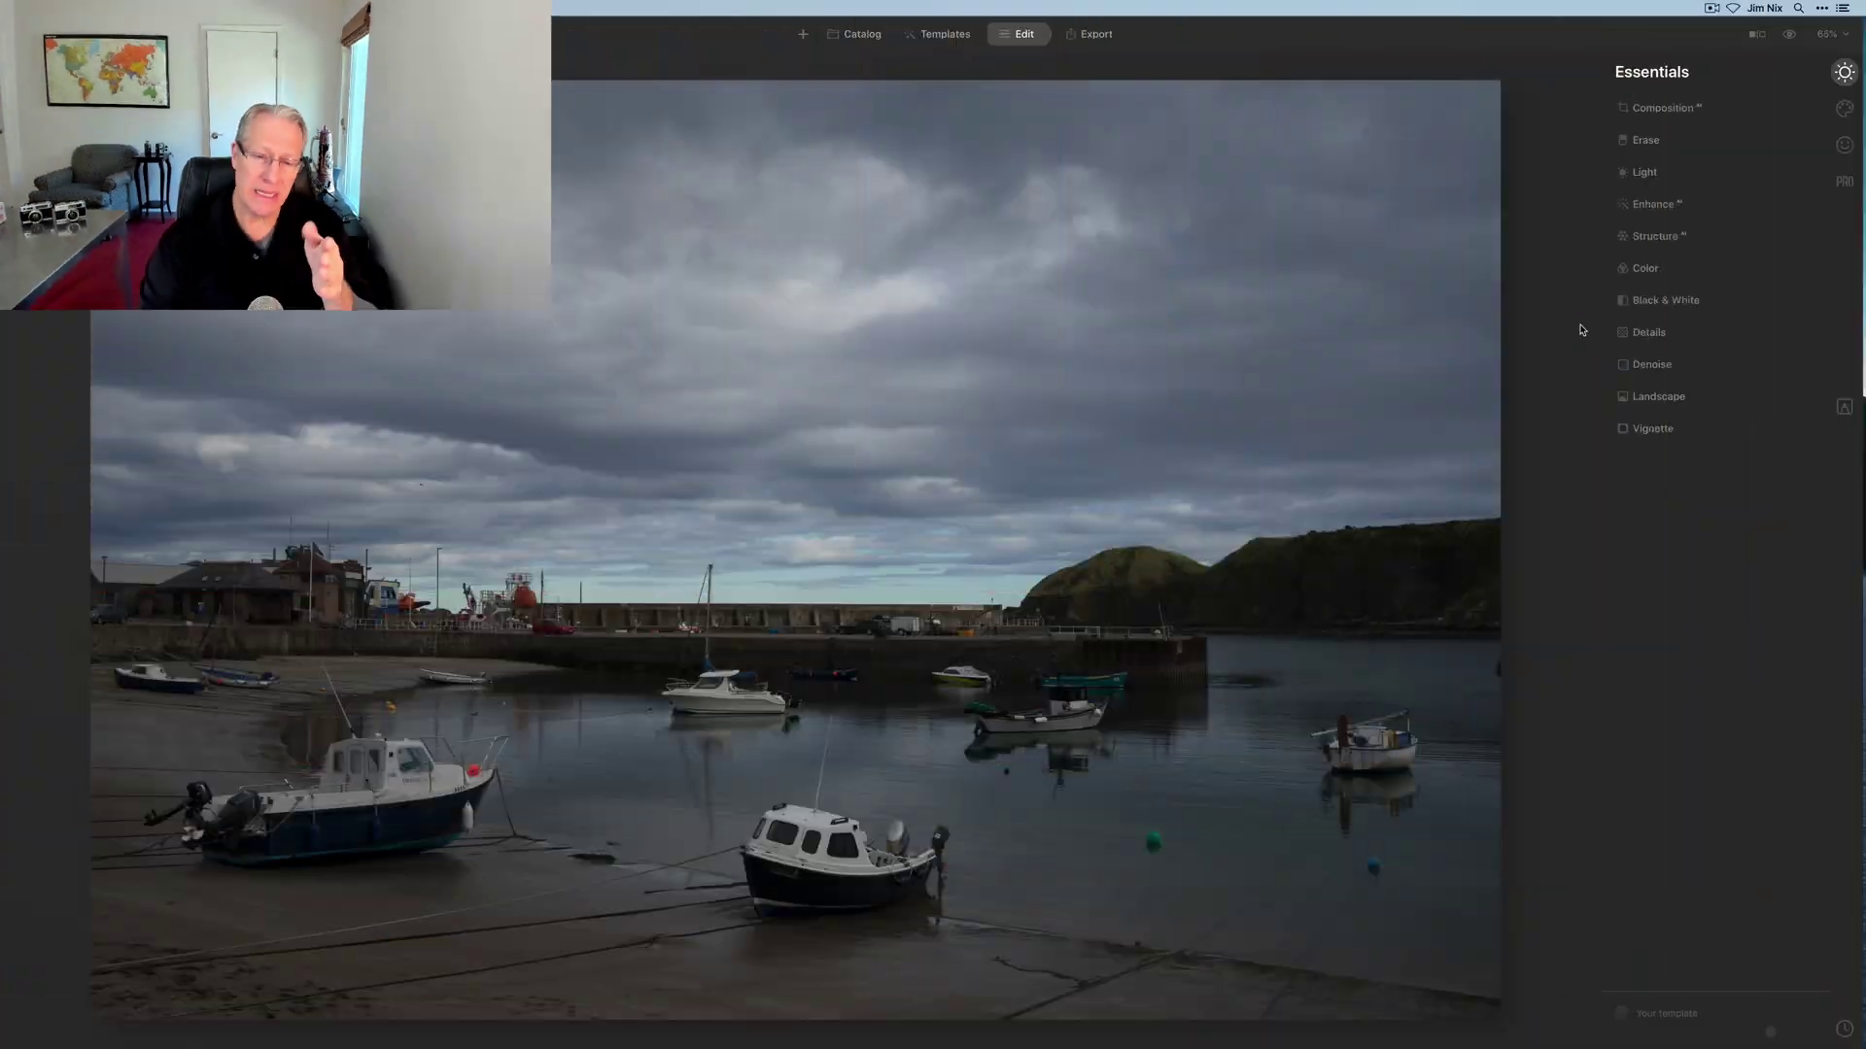
Raise Accent in the Enhance tool to about 77.
left_click(1656, 206)
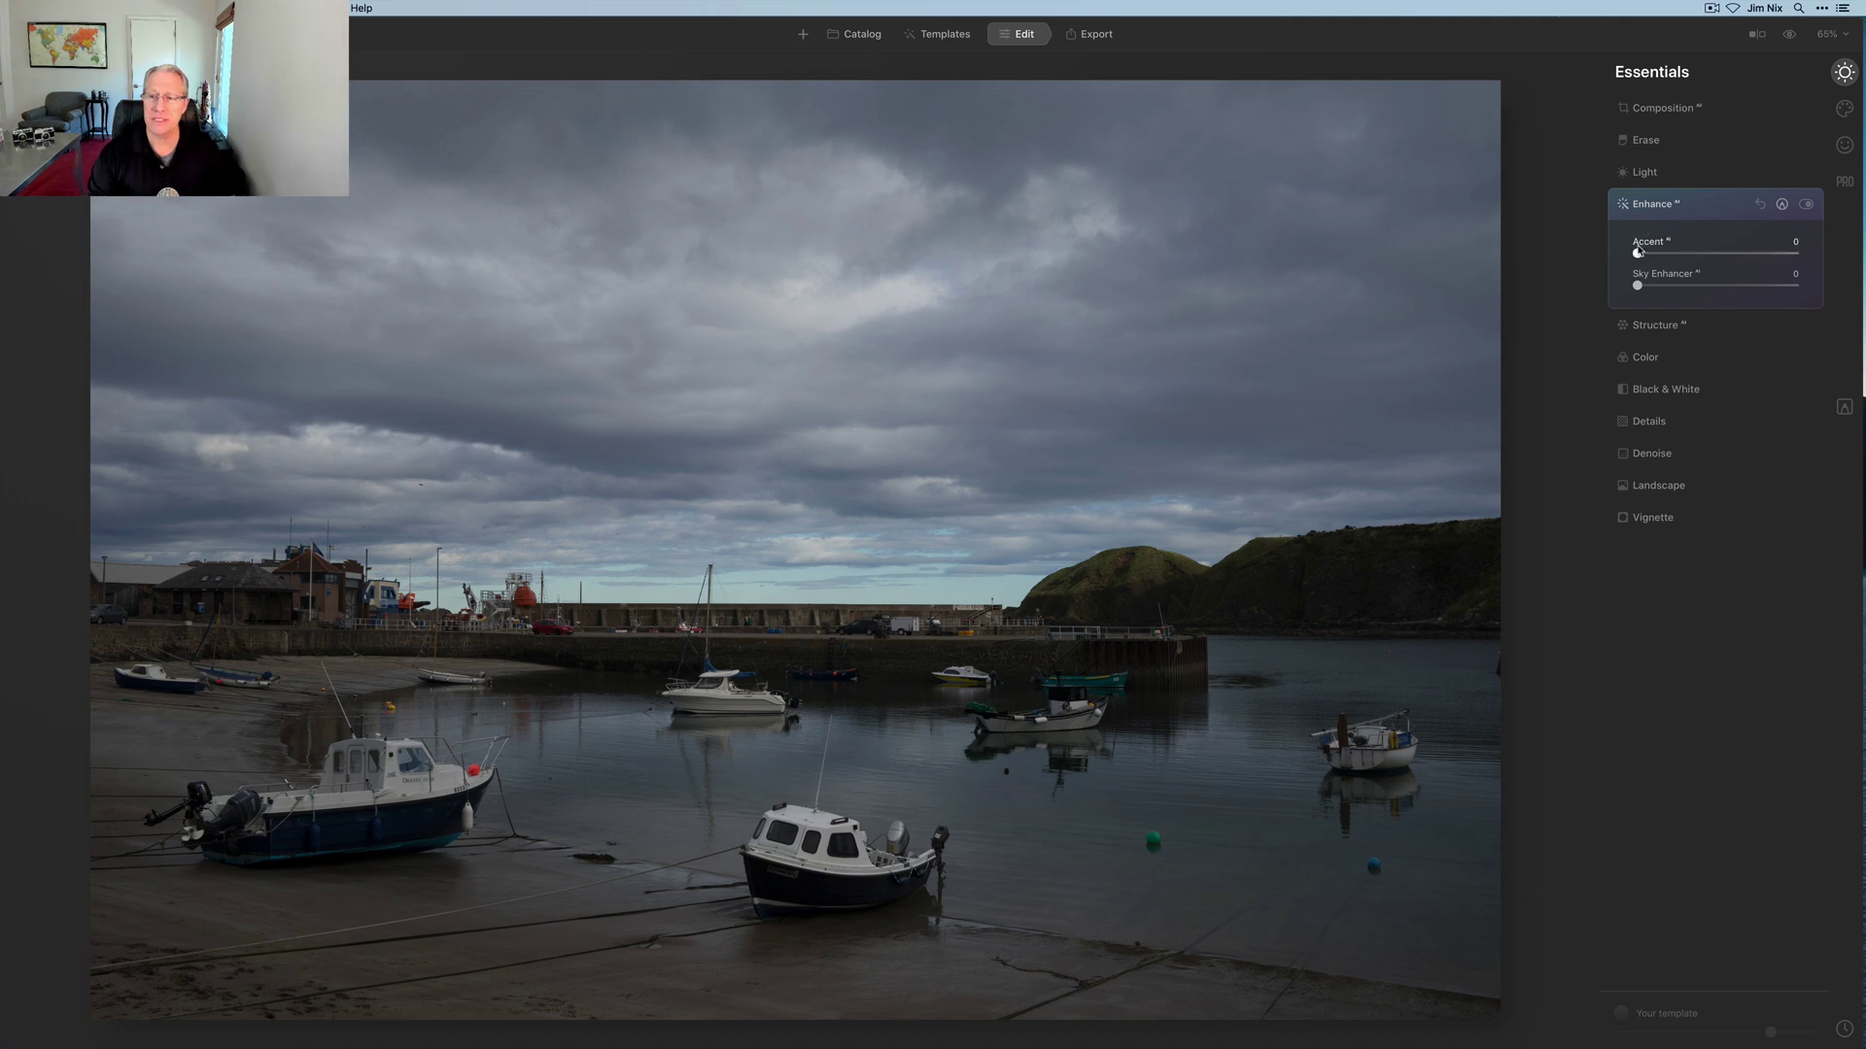
left_click_drag(1638, 253, 1761, 255)
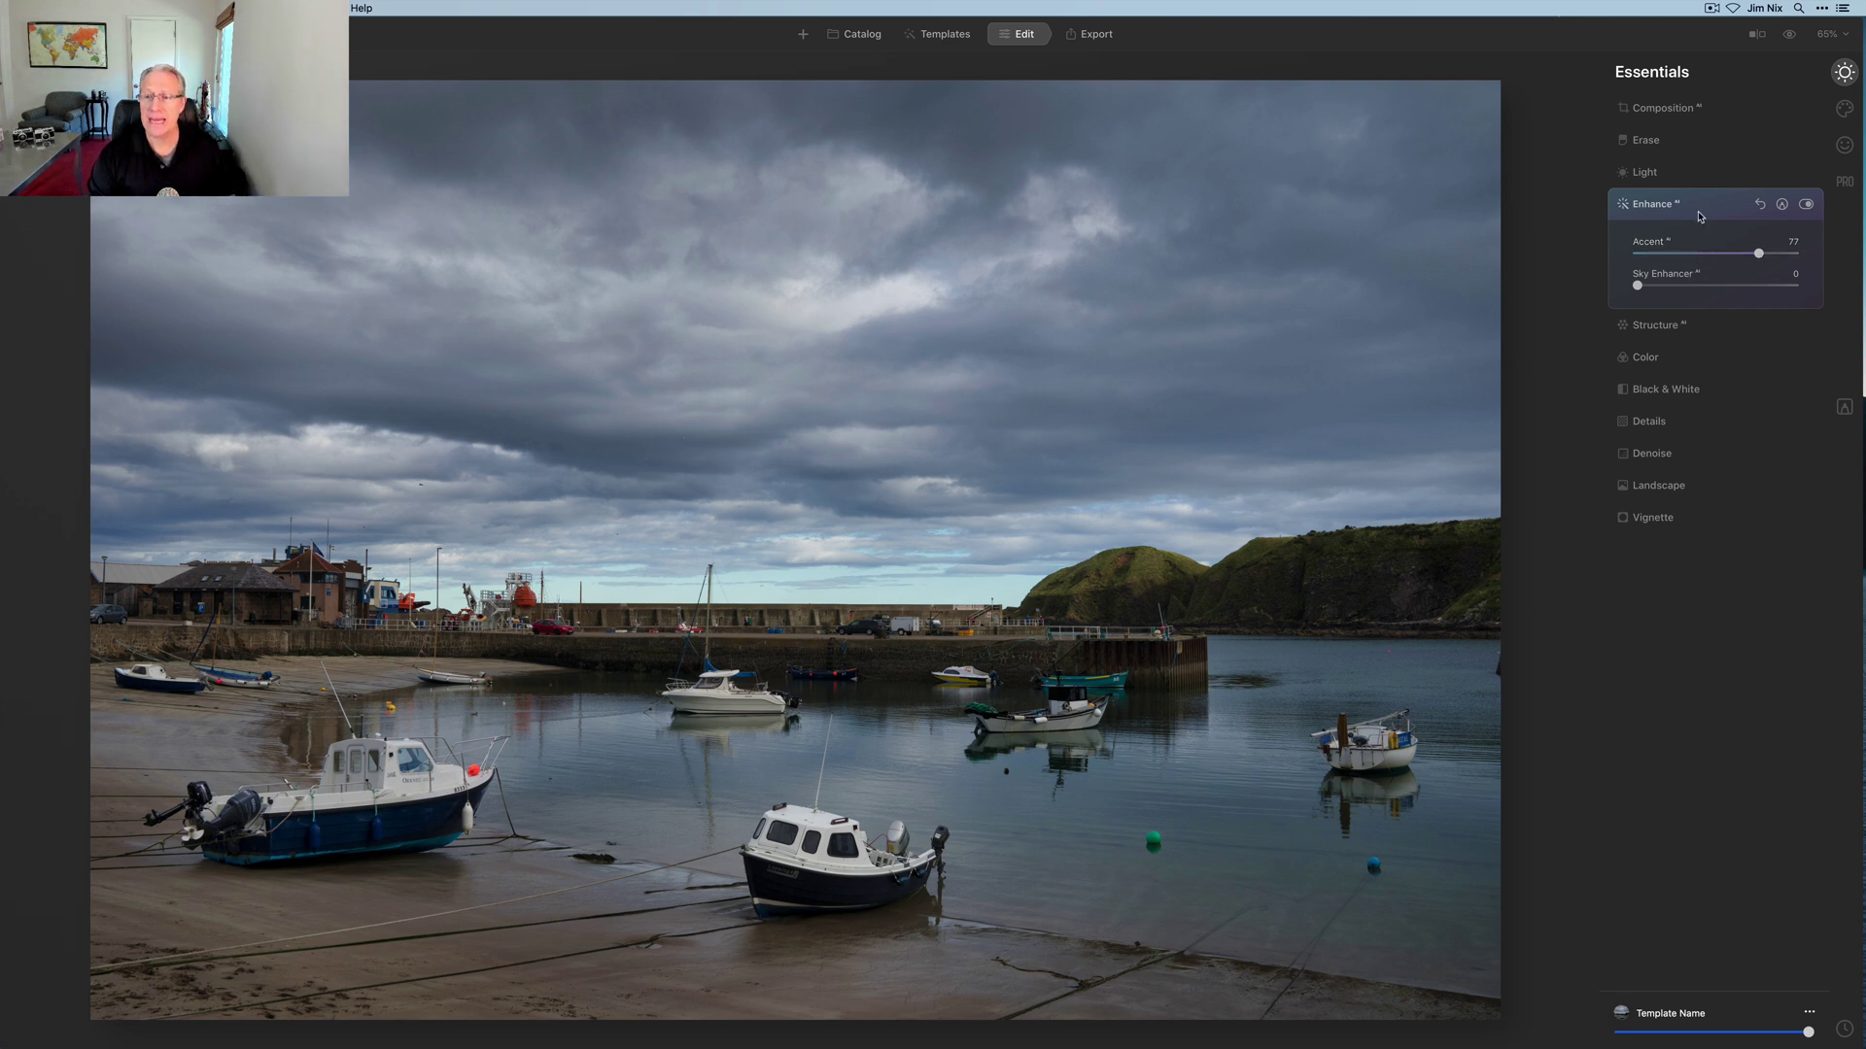
Set Structure Amount to -75, compare it off and on, and open its masking options.
left_click(1687, 326)
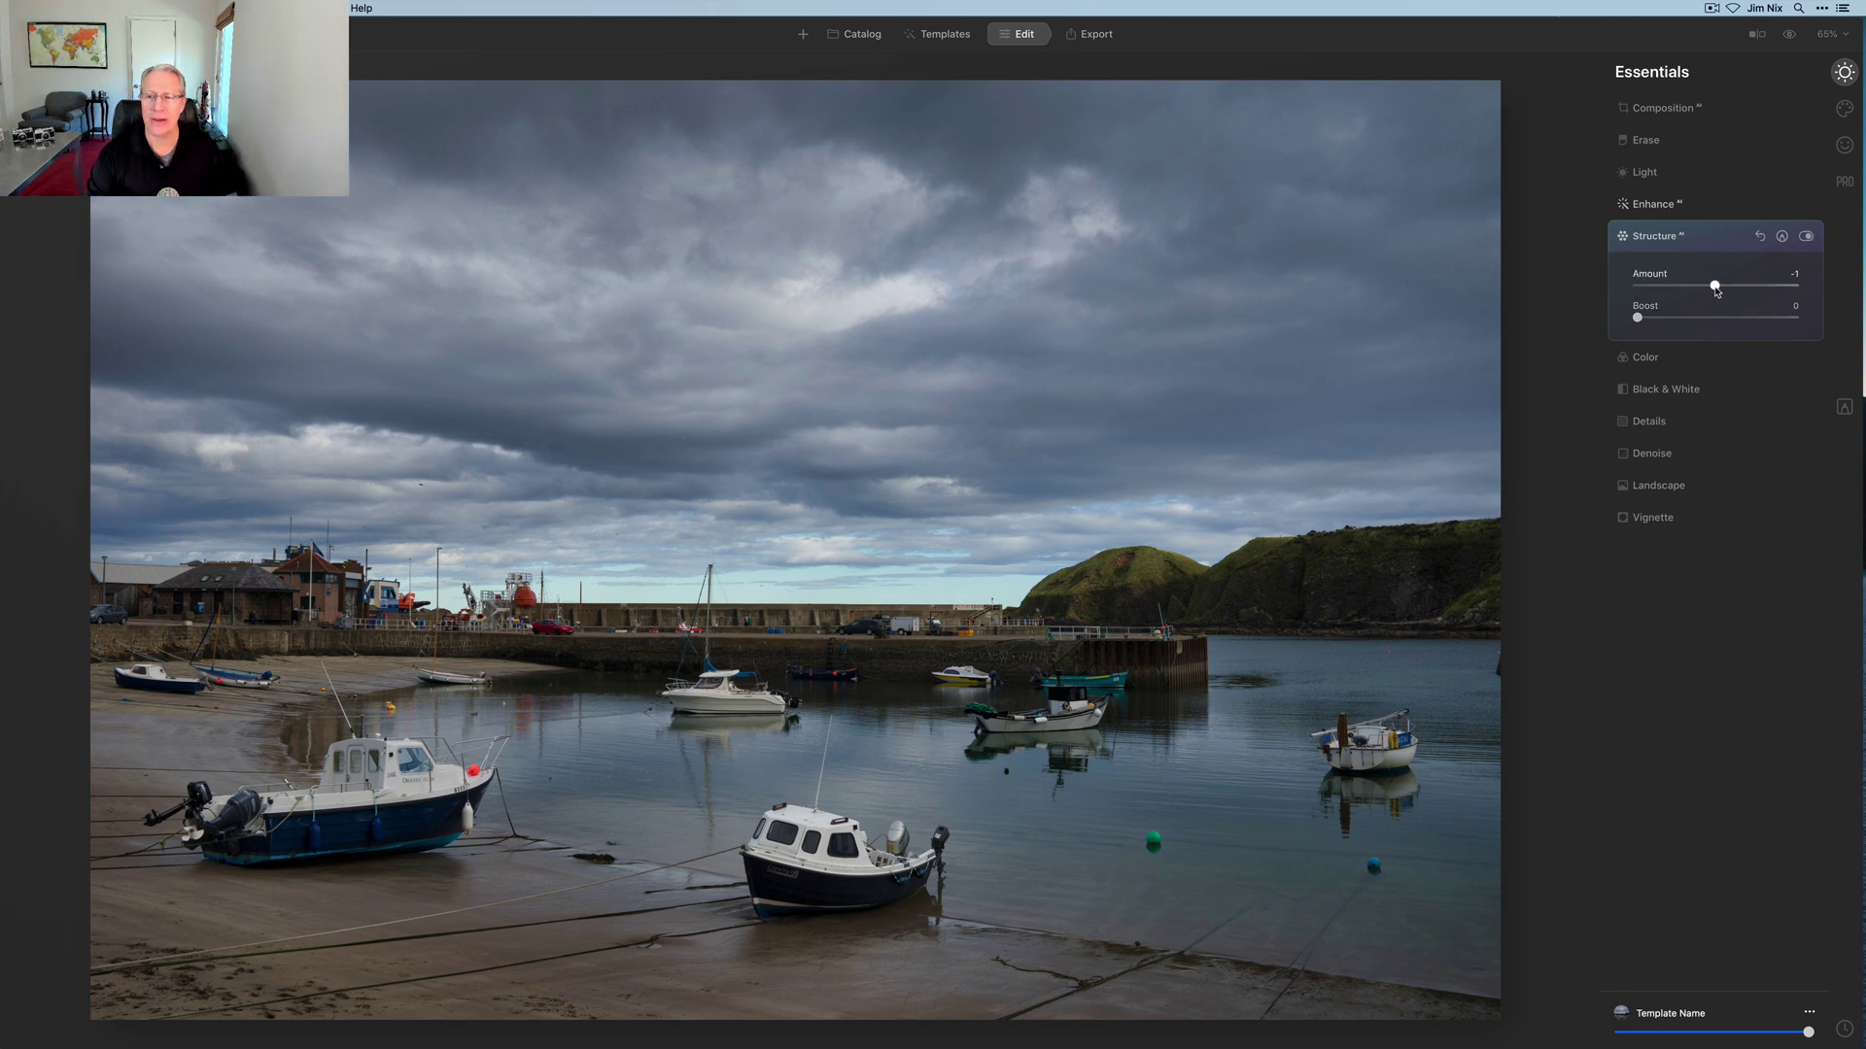
left_click_drag(1715, 287, 1657, 286)
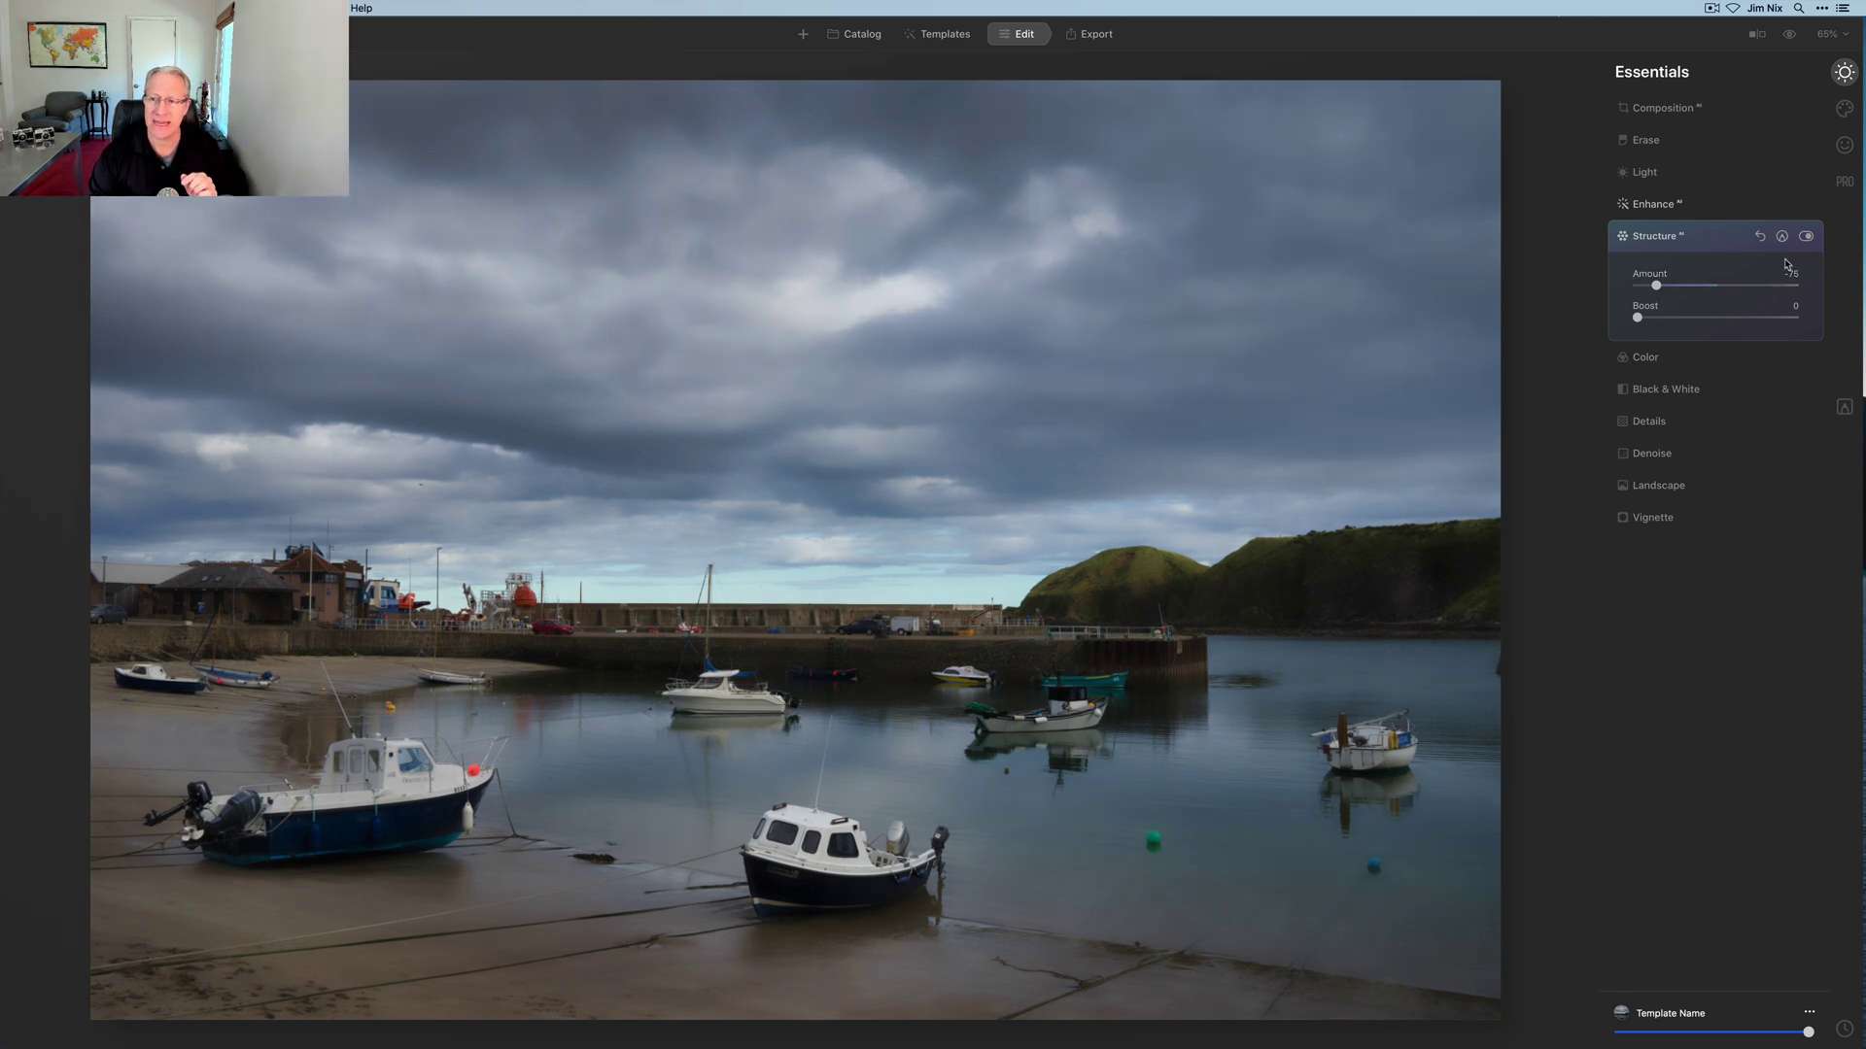
left_click(1806, 236)
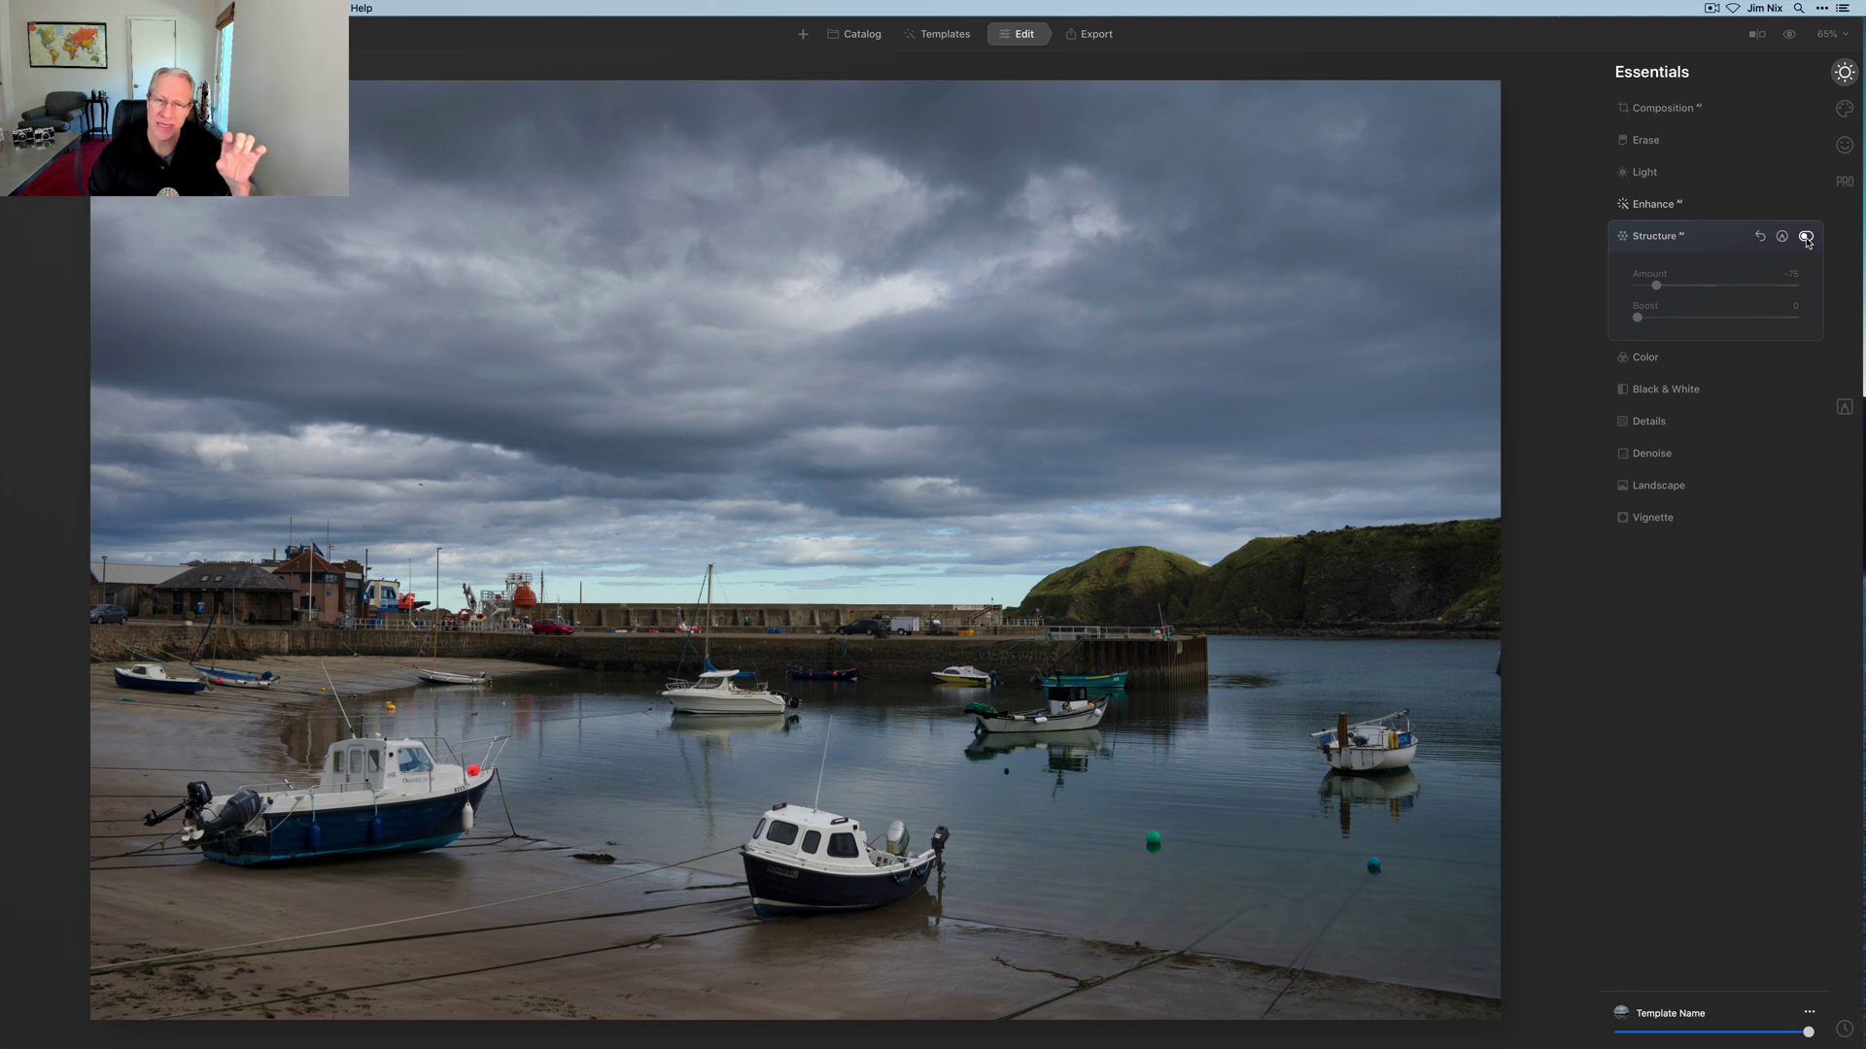
left_click(1805, 237)
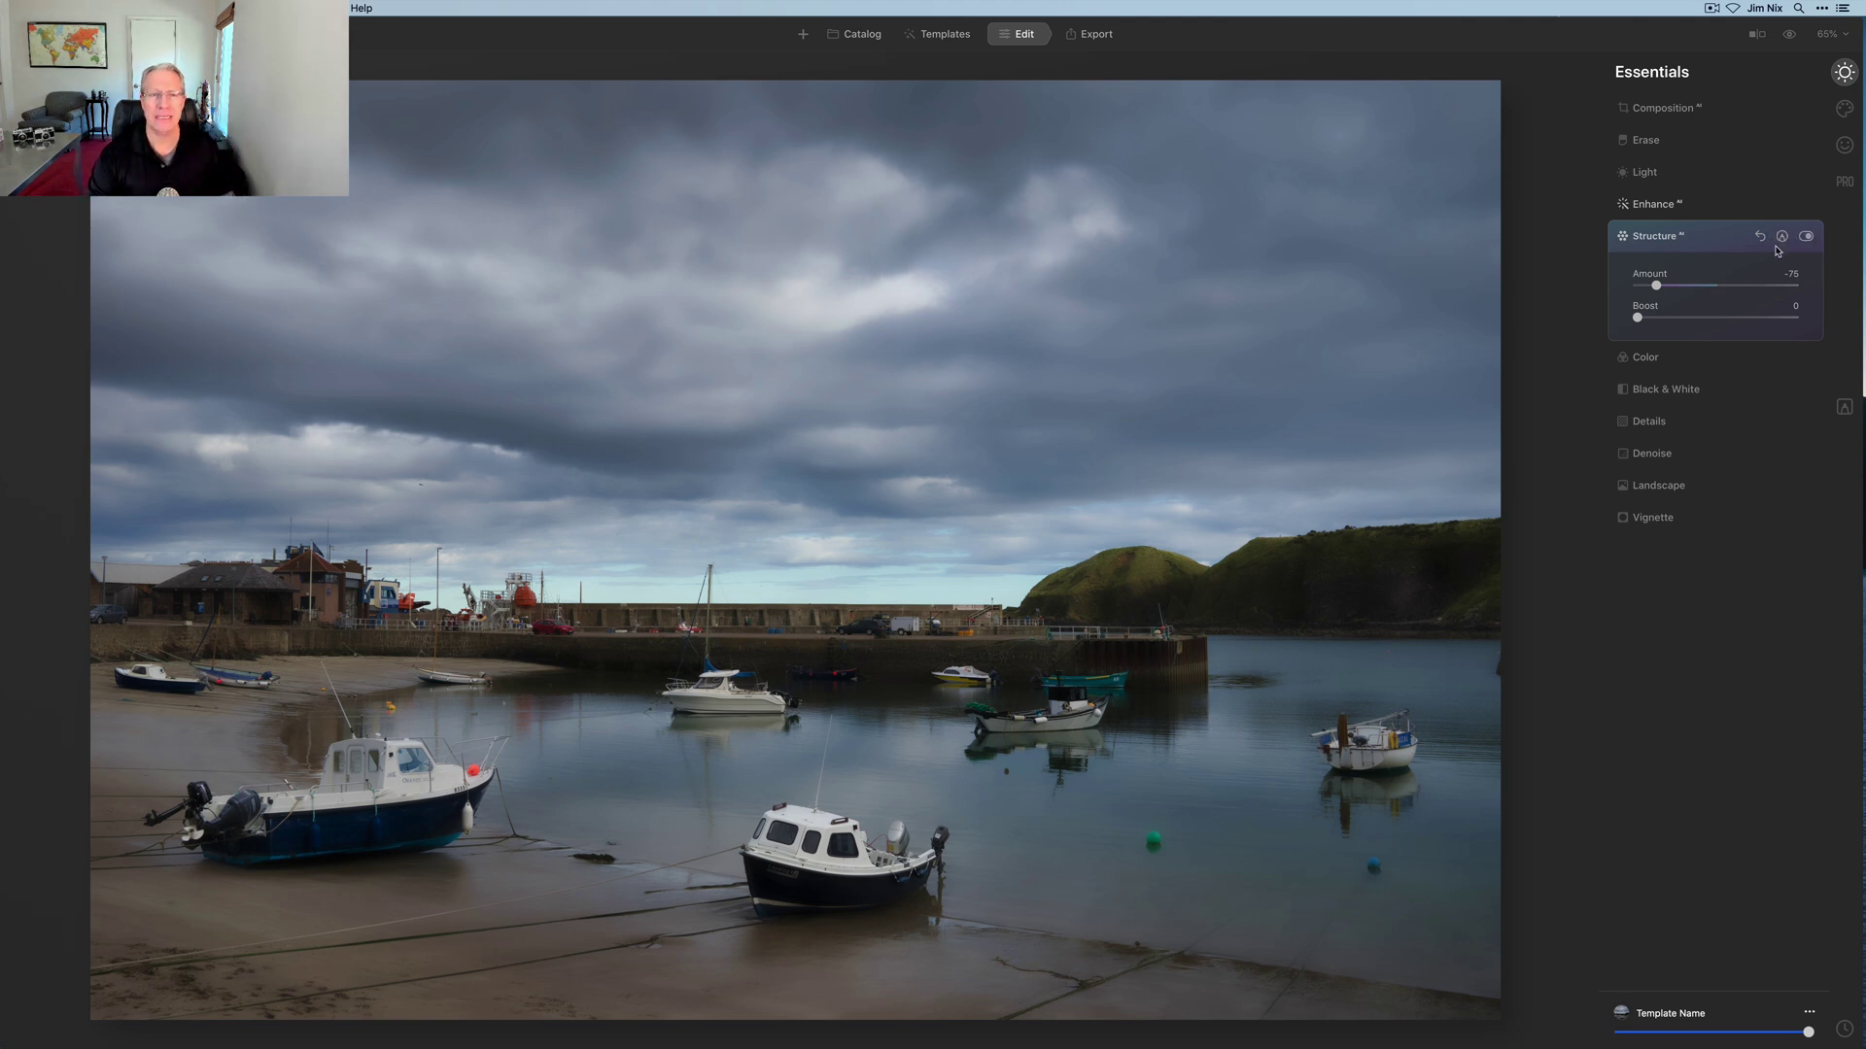
left_click(1781, 238)
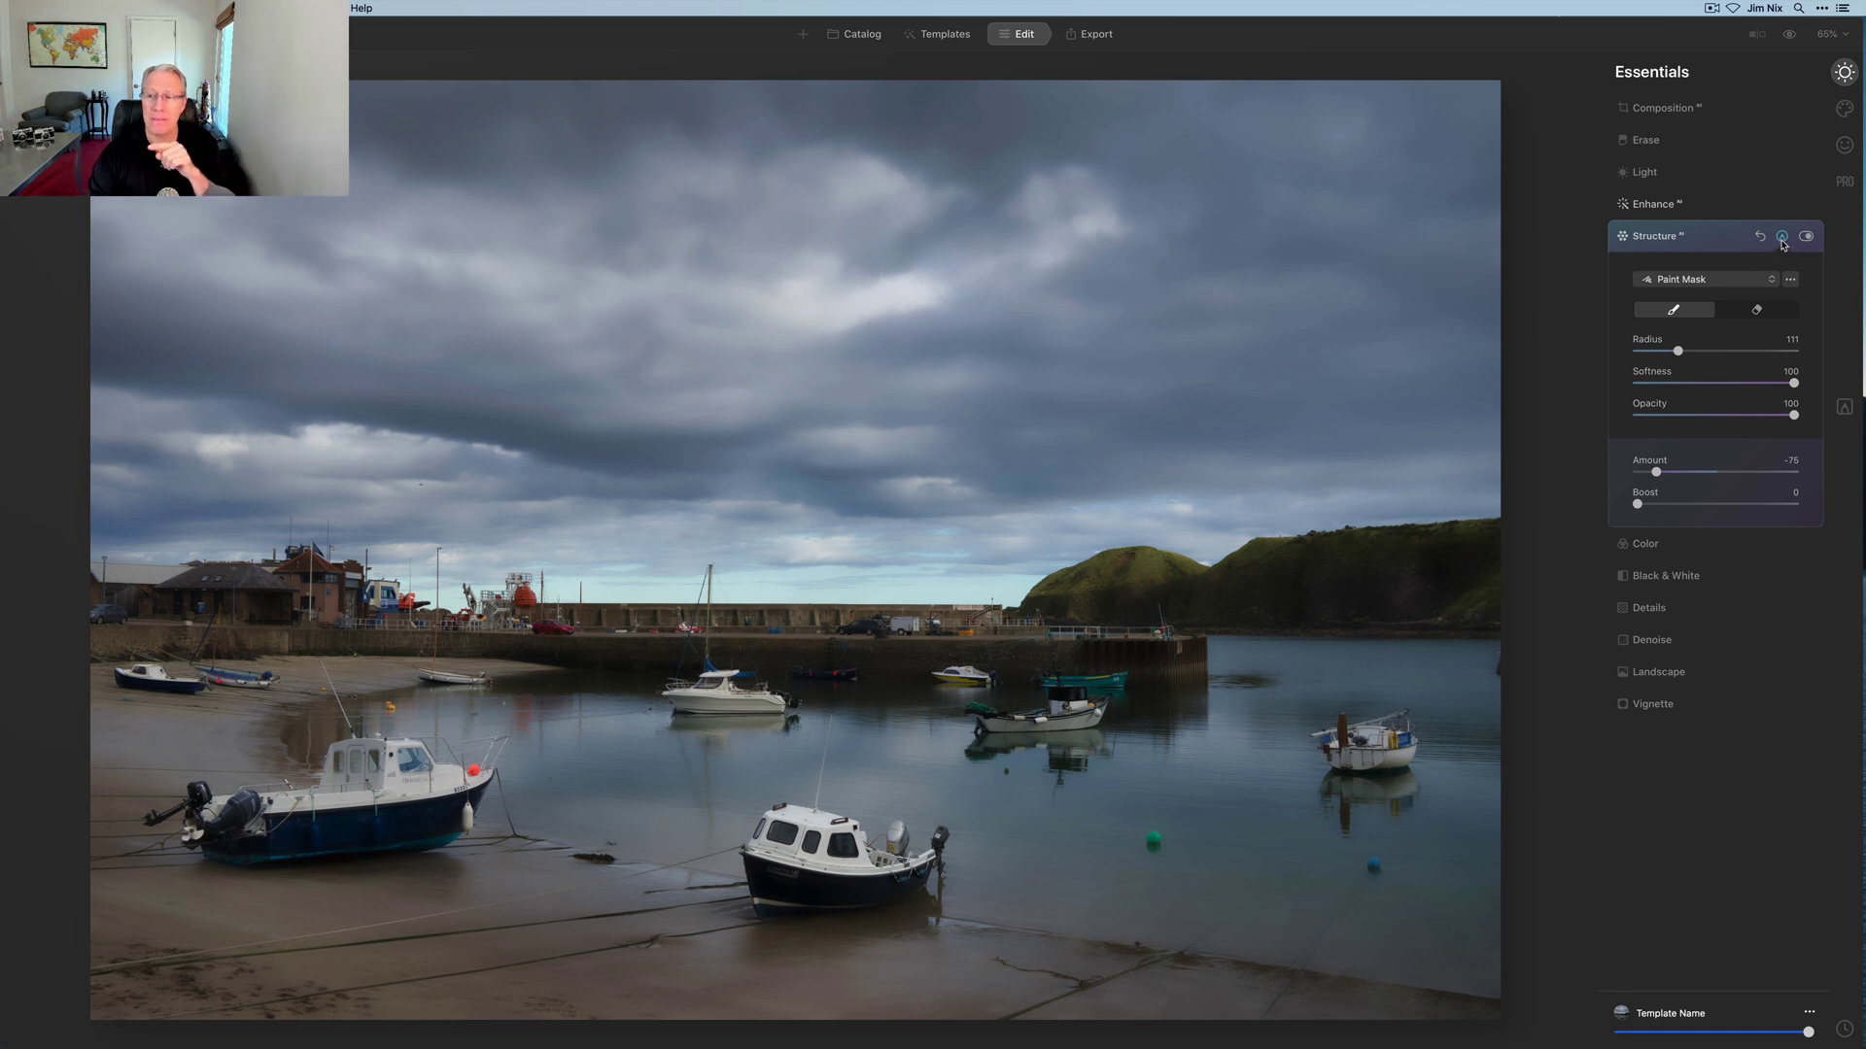
Keep Paint Mask for Structure and set the mask brush to Radius 88 and Softness 86.
left_click(1735, 283)
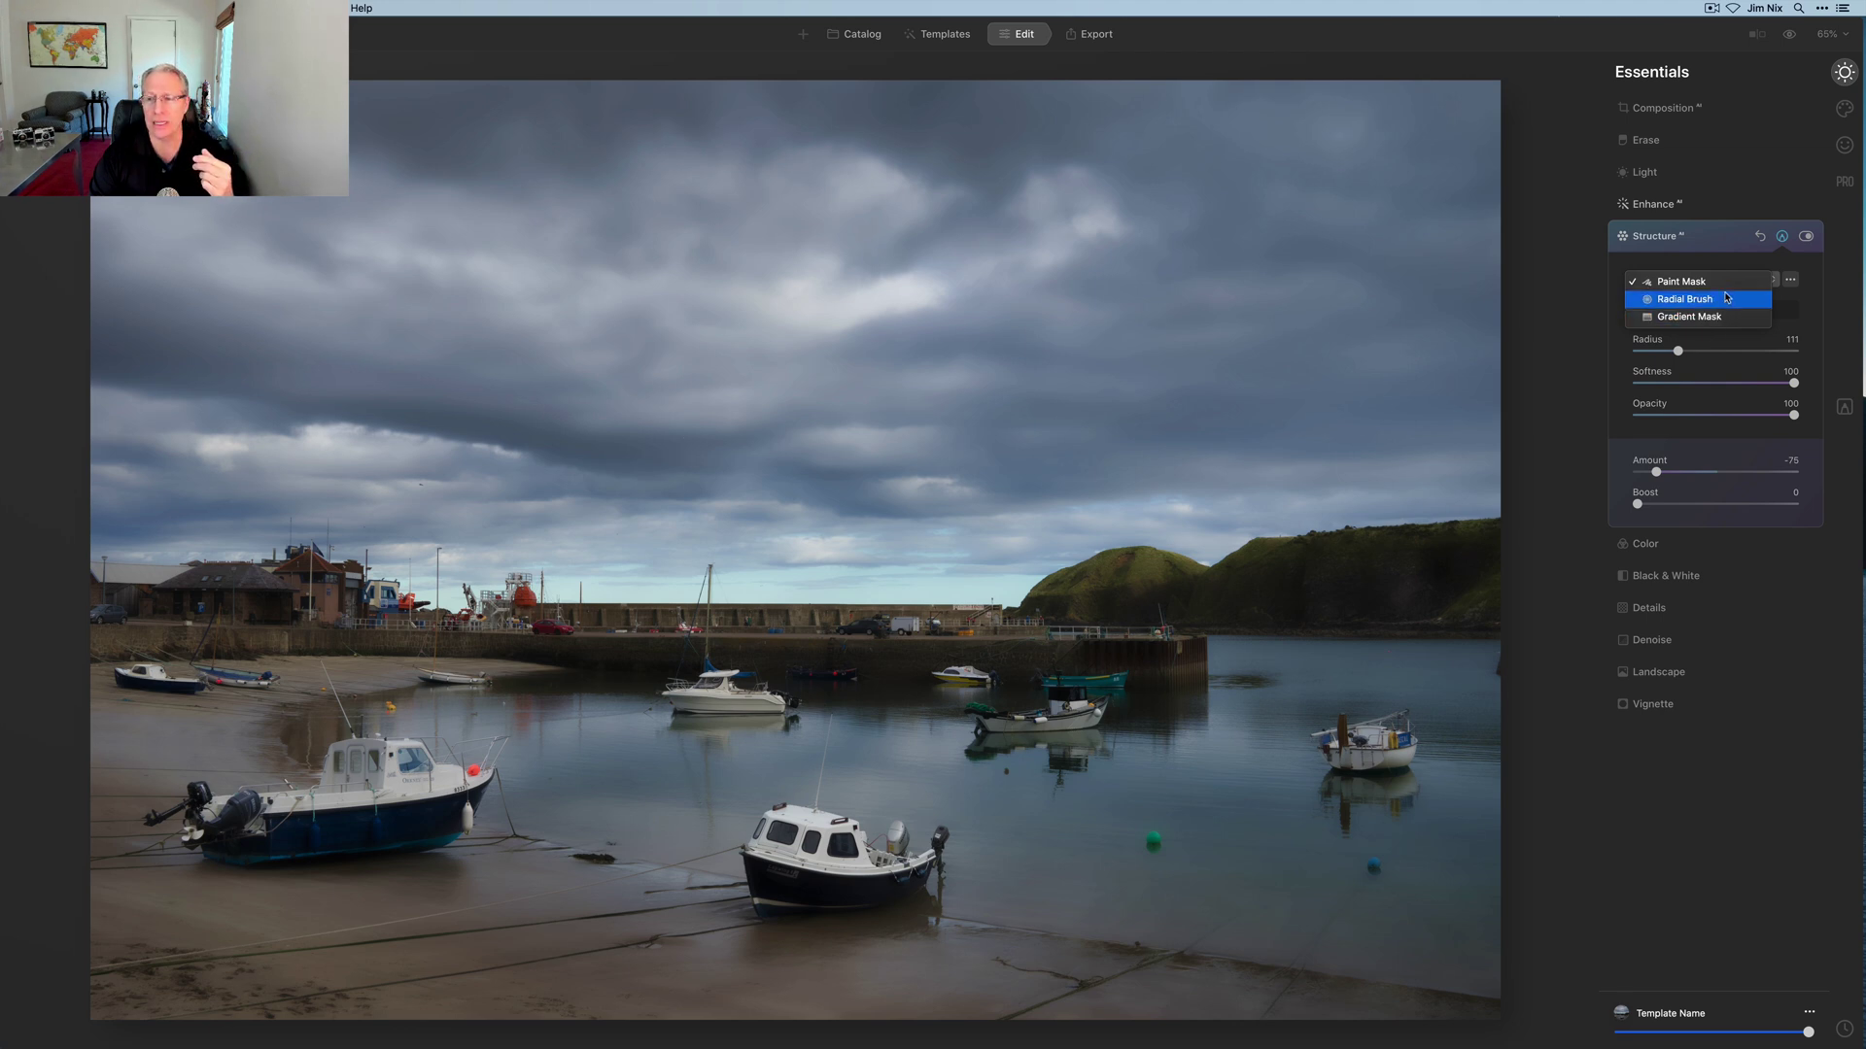
left_click(1732, 282)
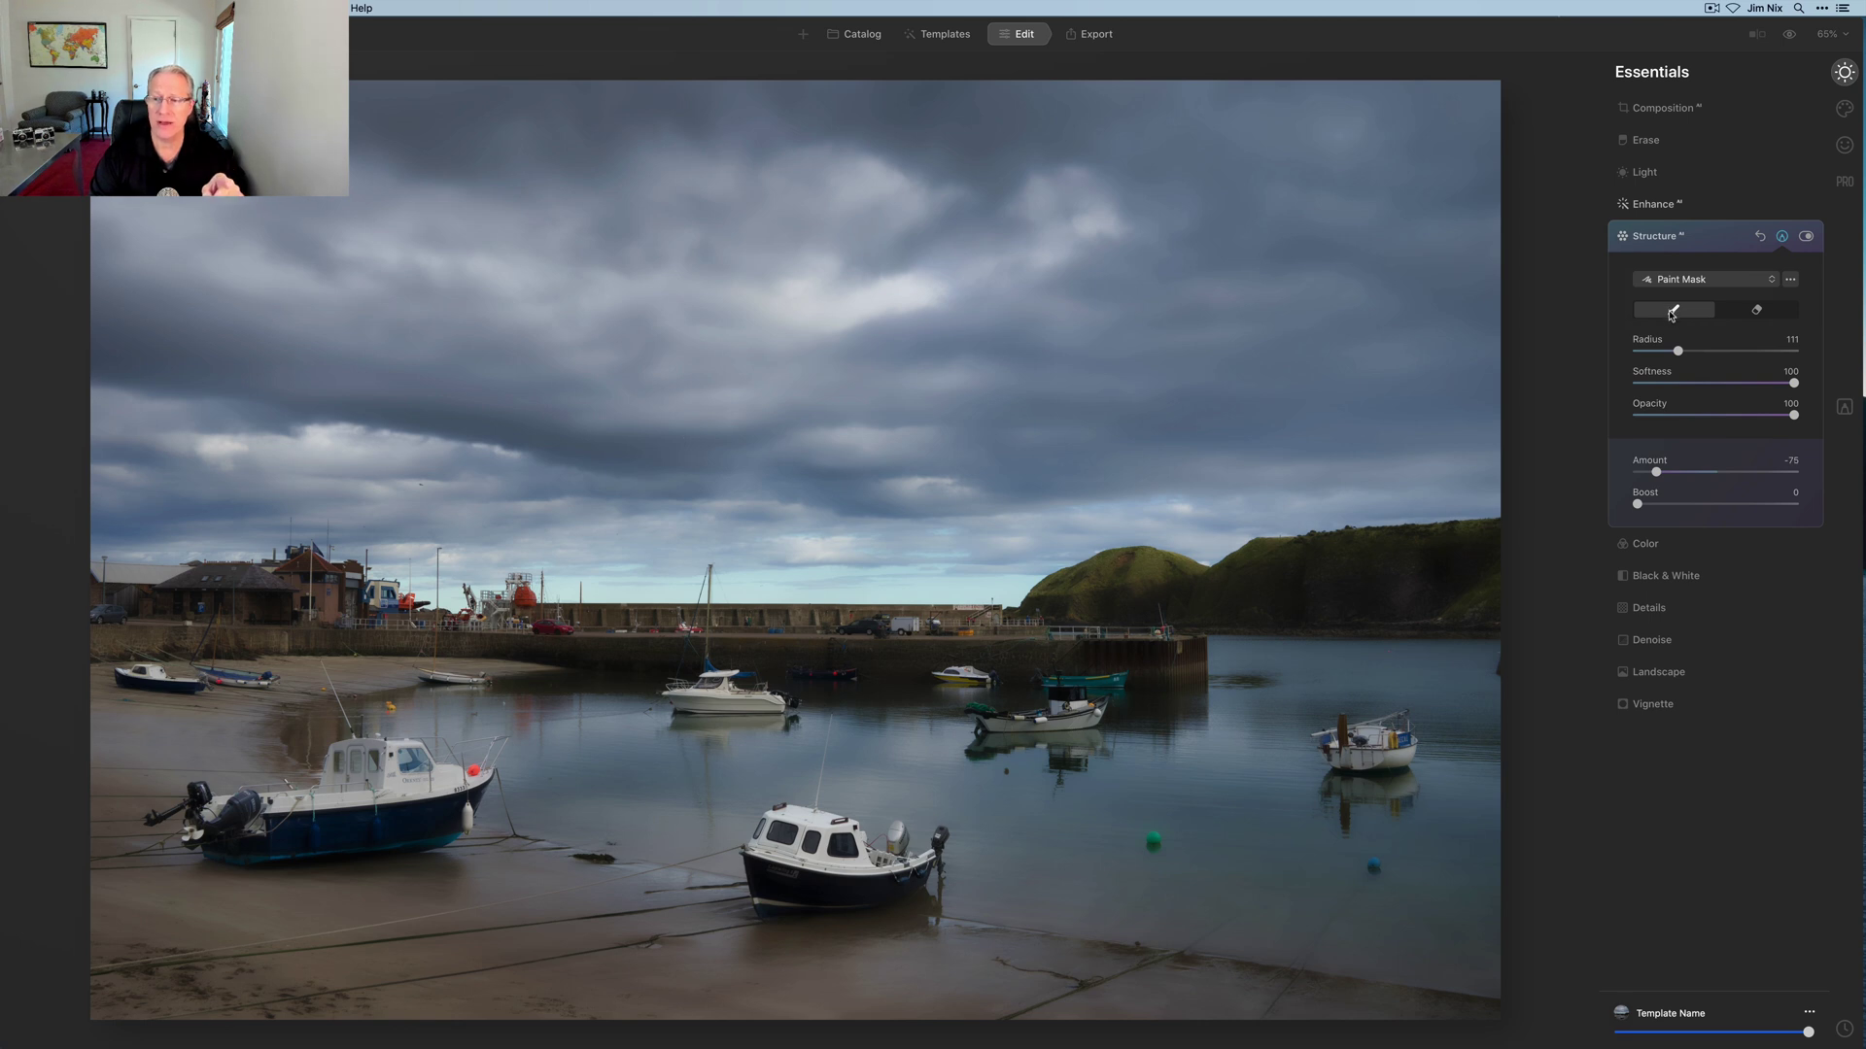
left_click(1754, 311)
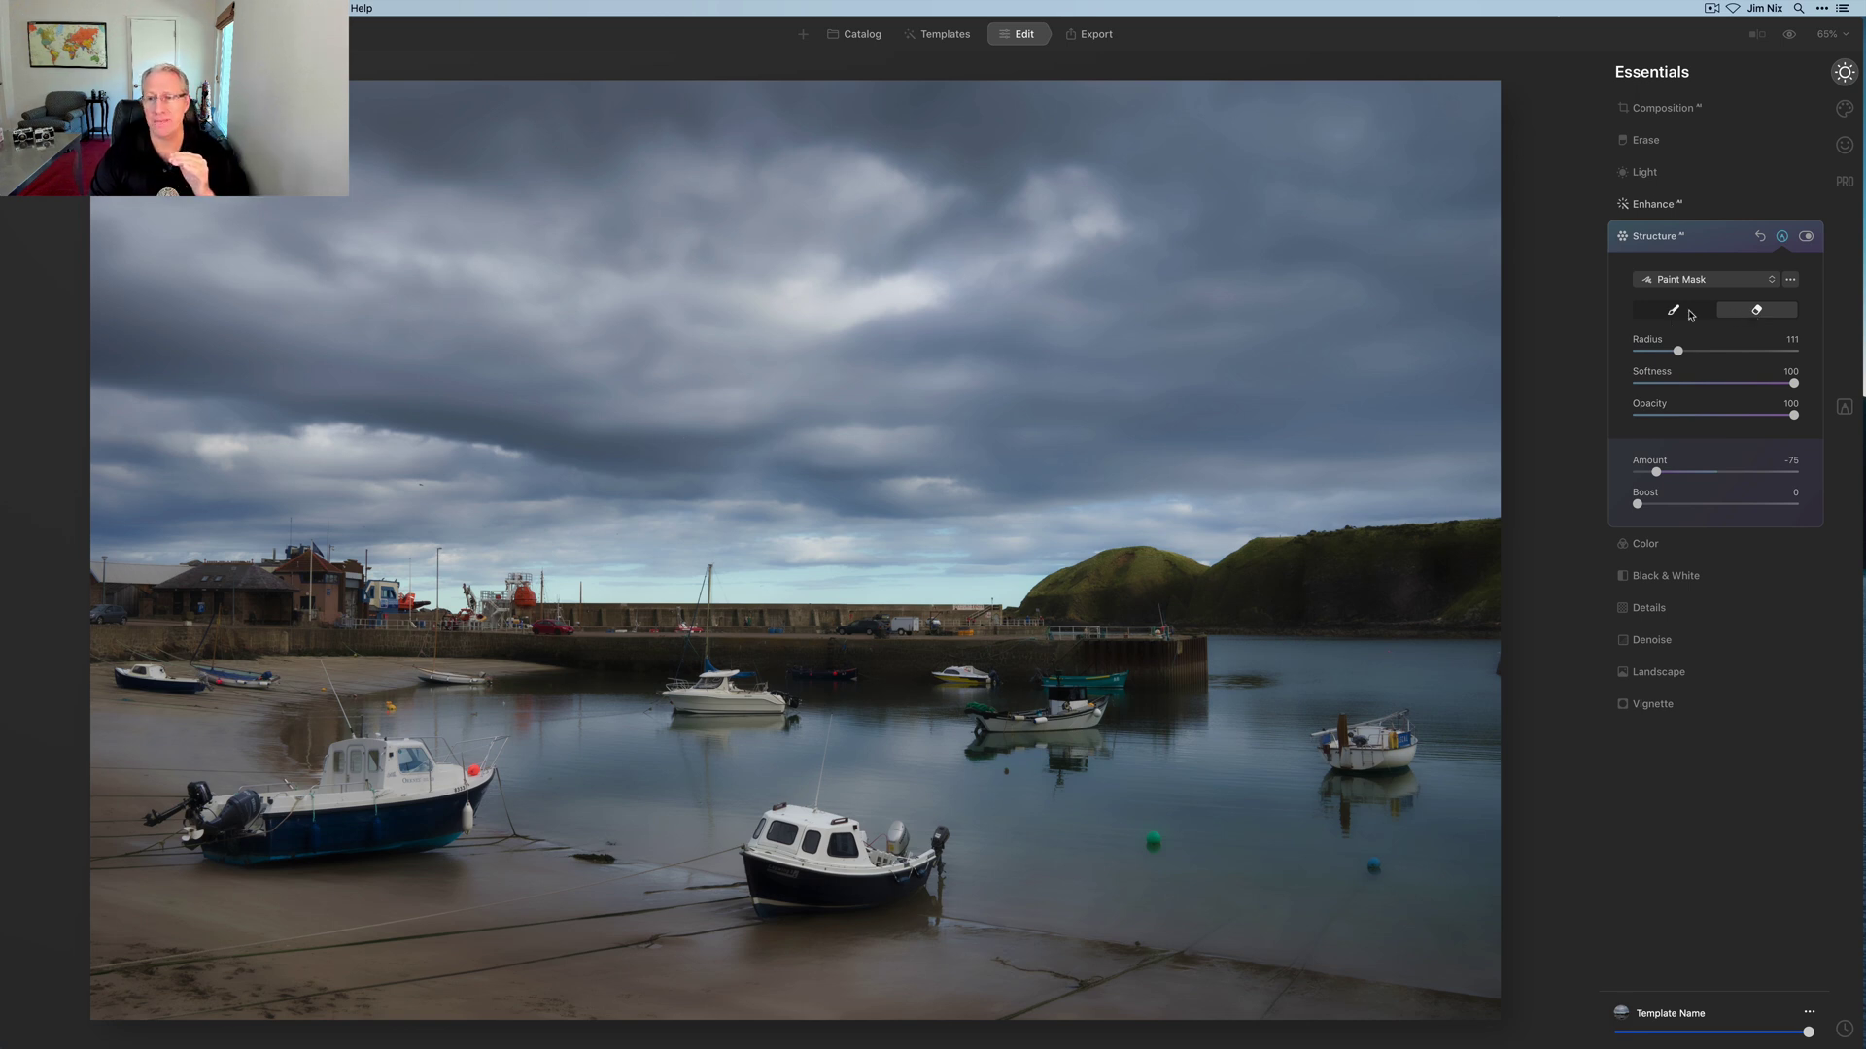
left_click(1691, 313)
mouse_move(1679, 356)
left_mouse_down()
mouse_move(1710, 354)
mouse_move(1672, 364)
left_mouse_up()
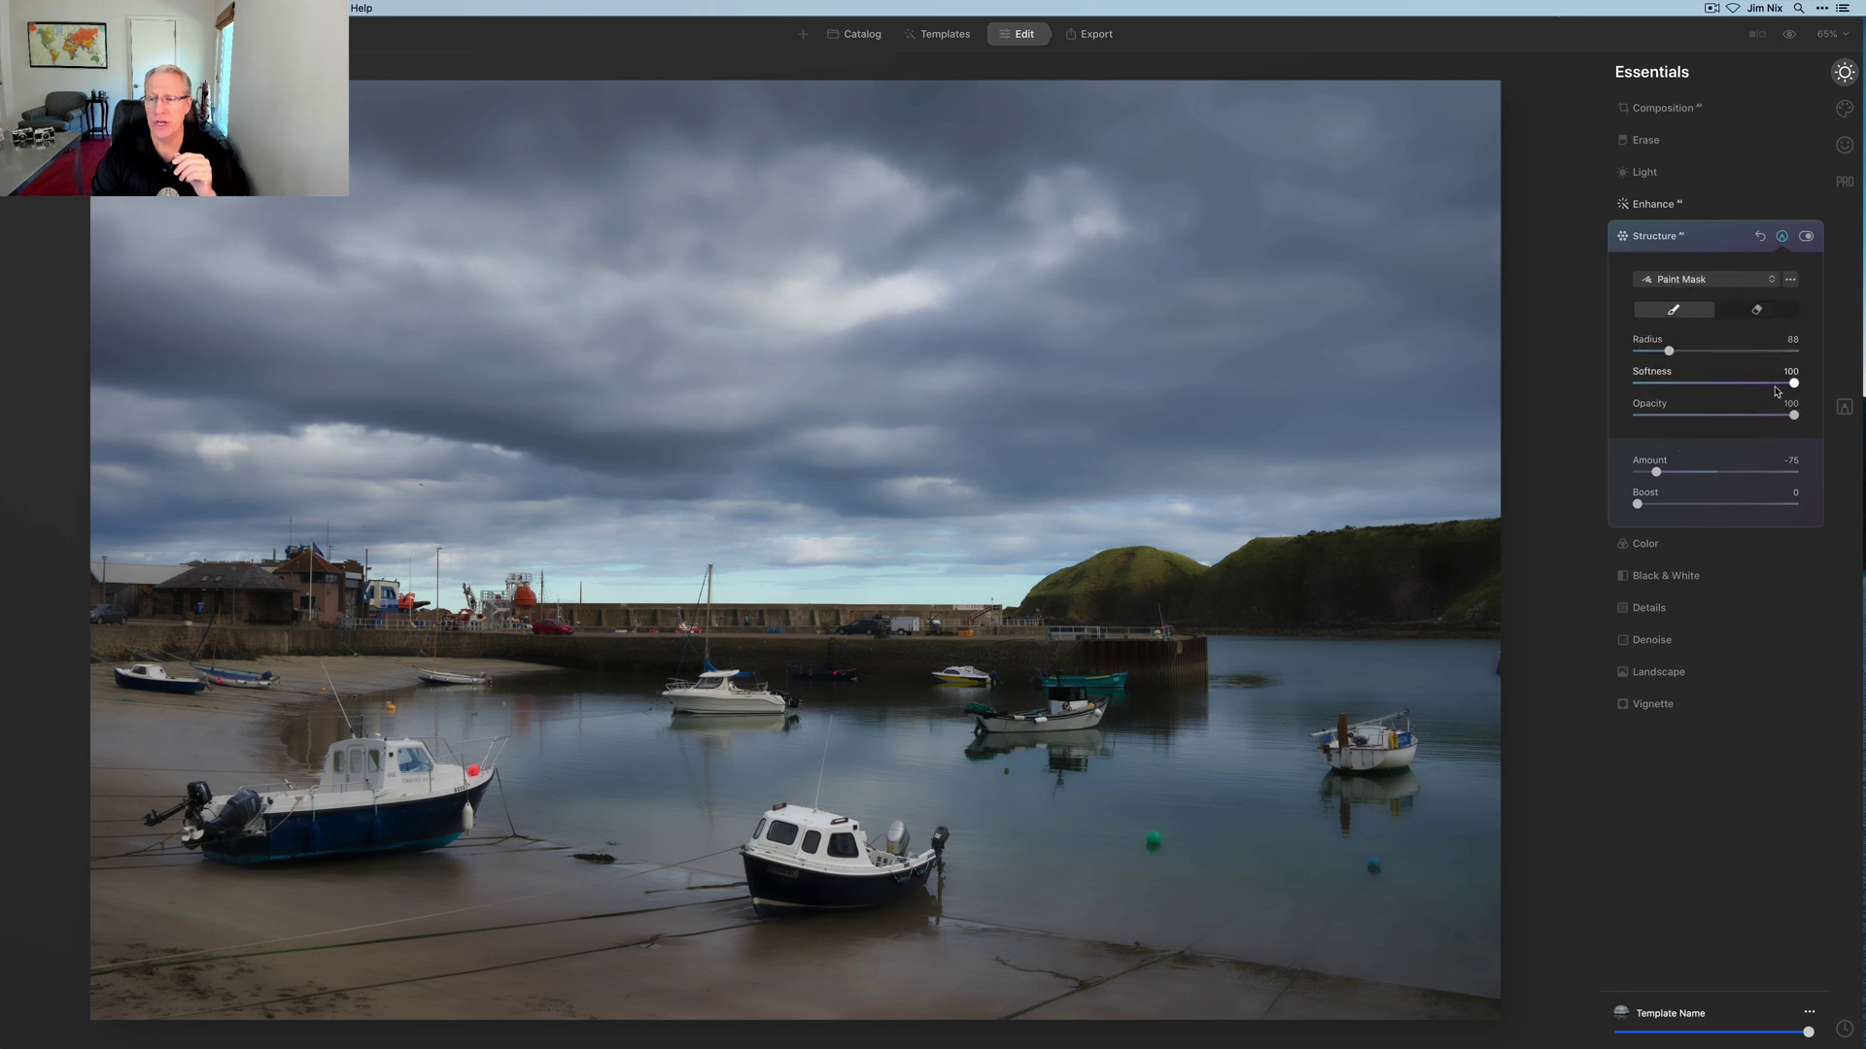
mouse_move(1792, 383)
left_mouse_down()
mouse_move(1710, 385)
mouse_move(1716, 417)
mouse_move(1804, 418)
mouse_move(1773, 389)
left_mouse_up()
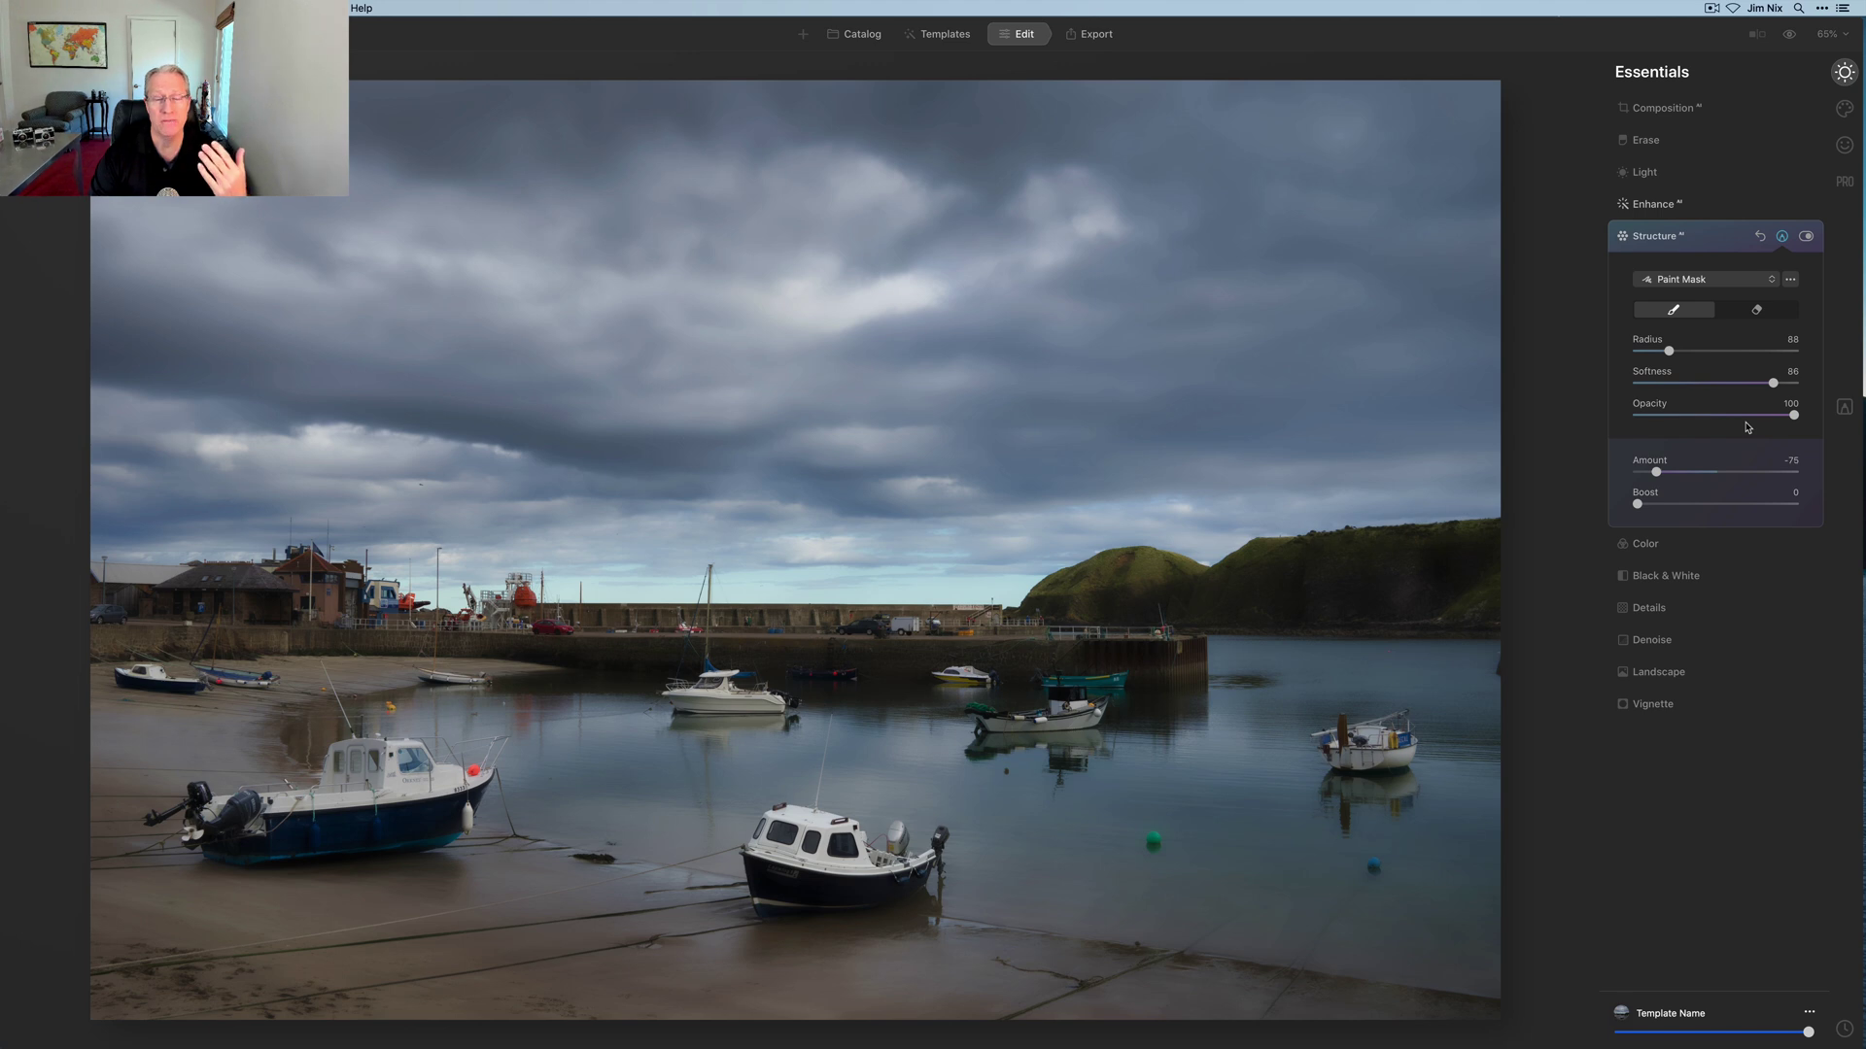
Switch the Structure mask to a Gradient Mask and position it across the sky toward the horizon.
left_click(1715, 281)
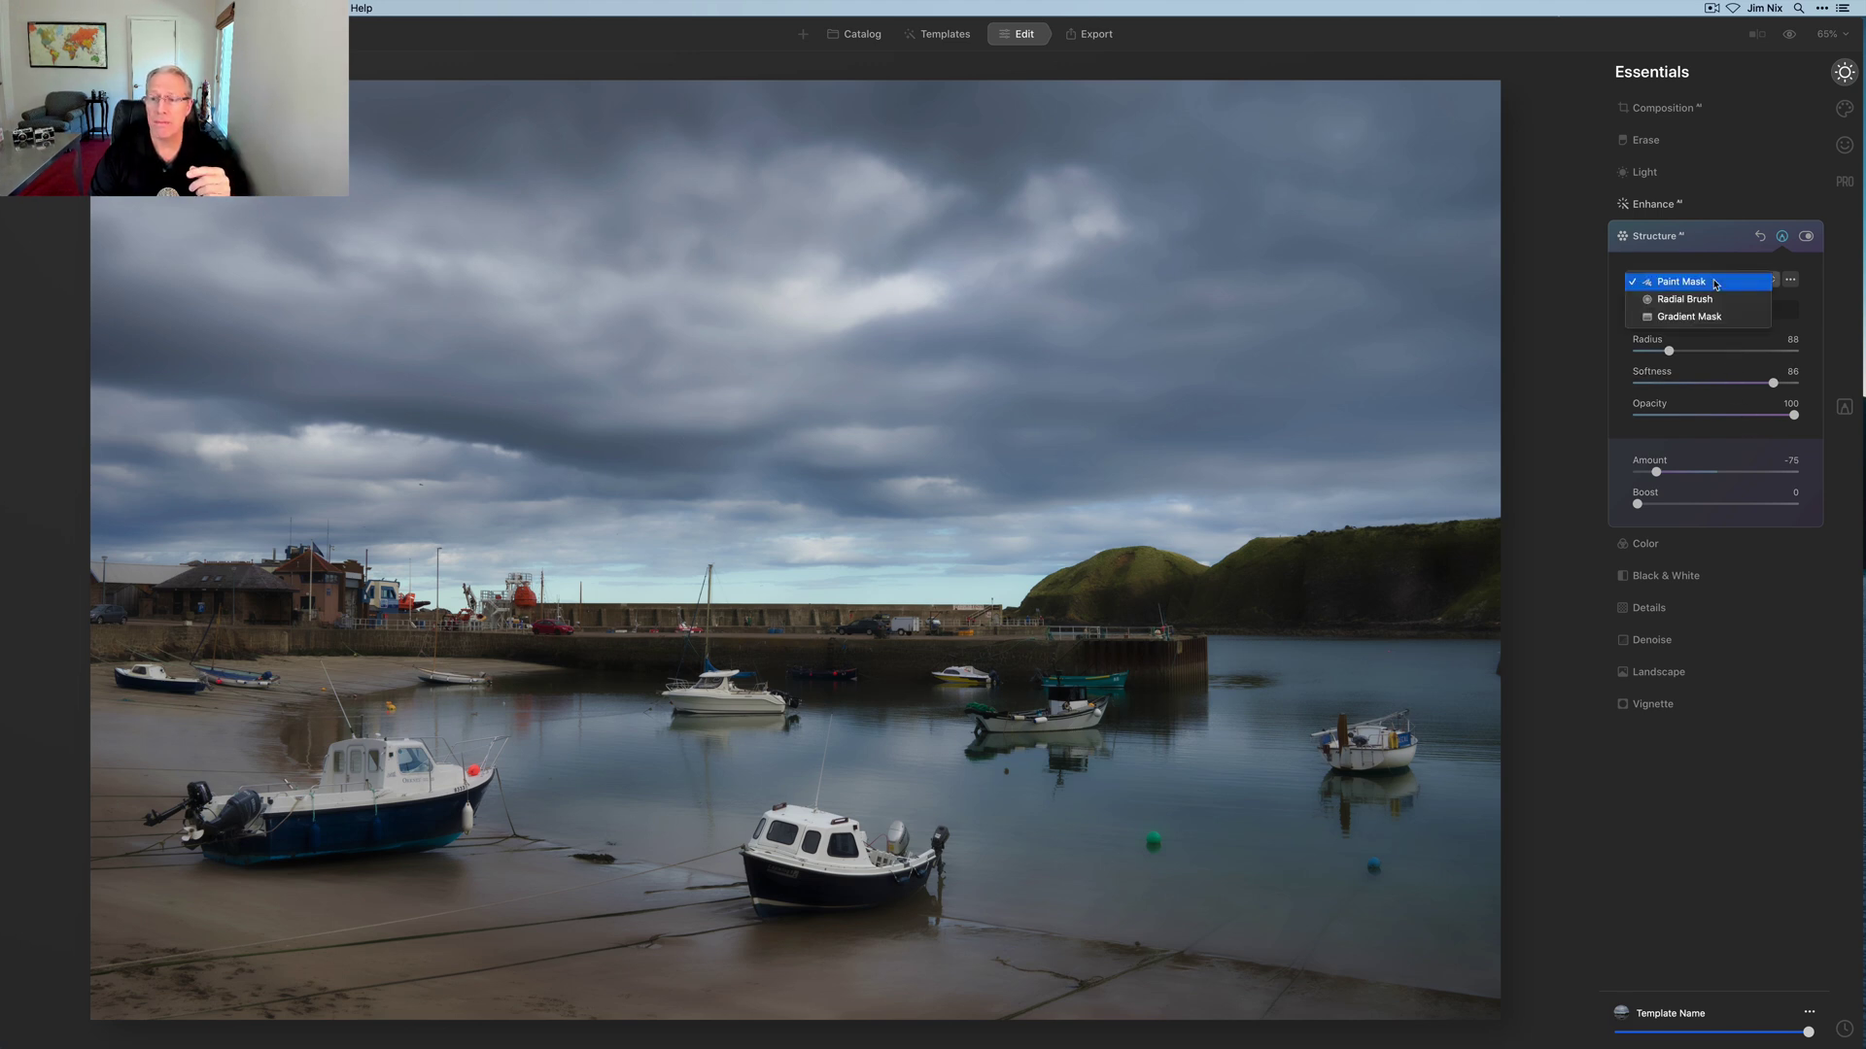
left_click(1702, 317)
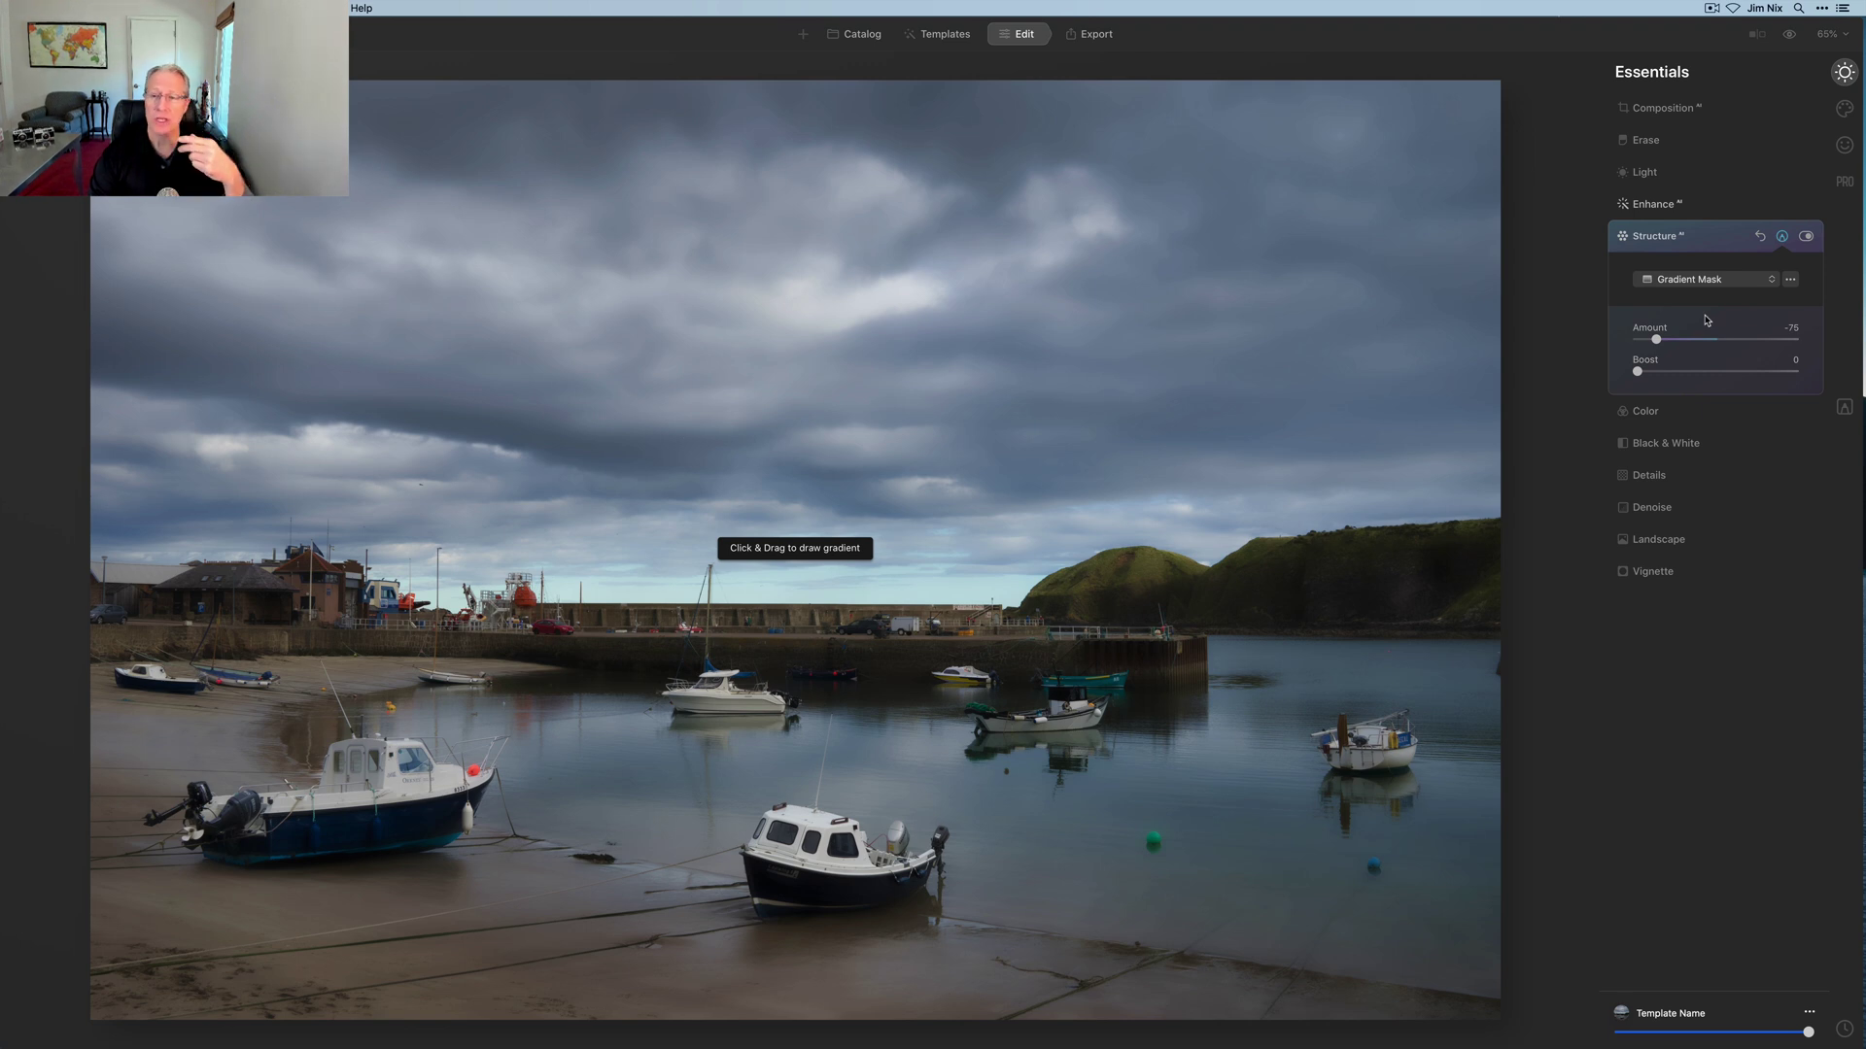
left_click_drag(824, 430, 827, 630)
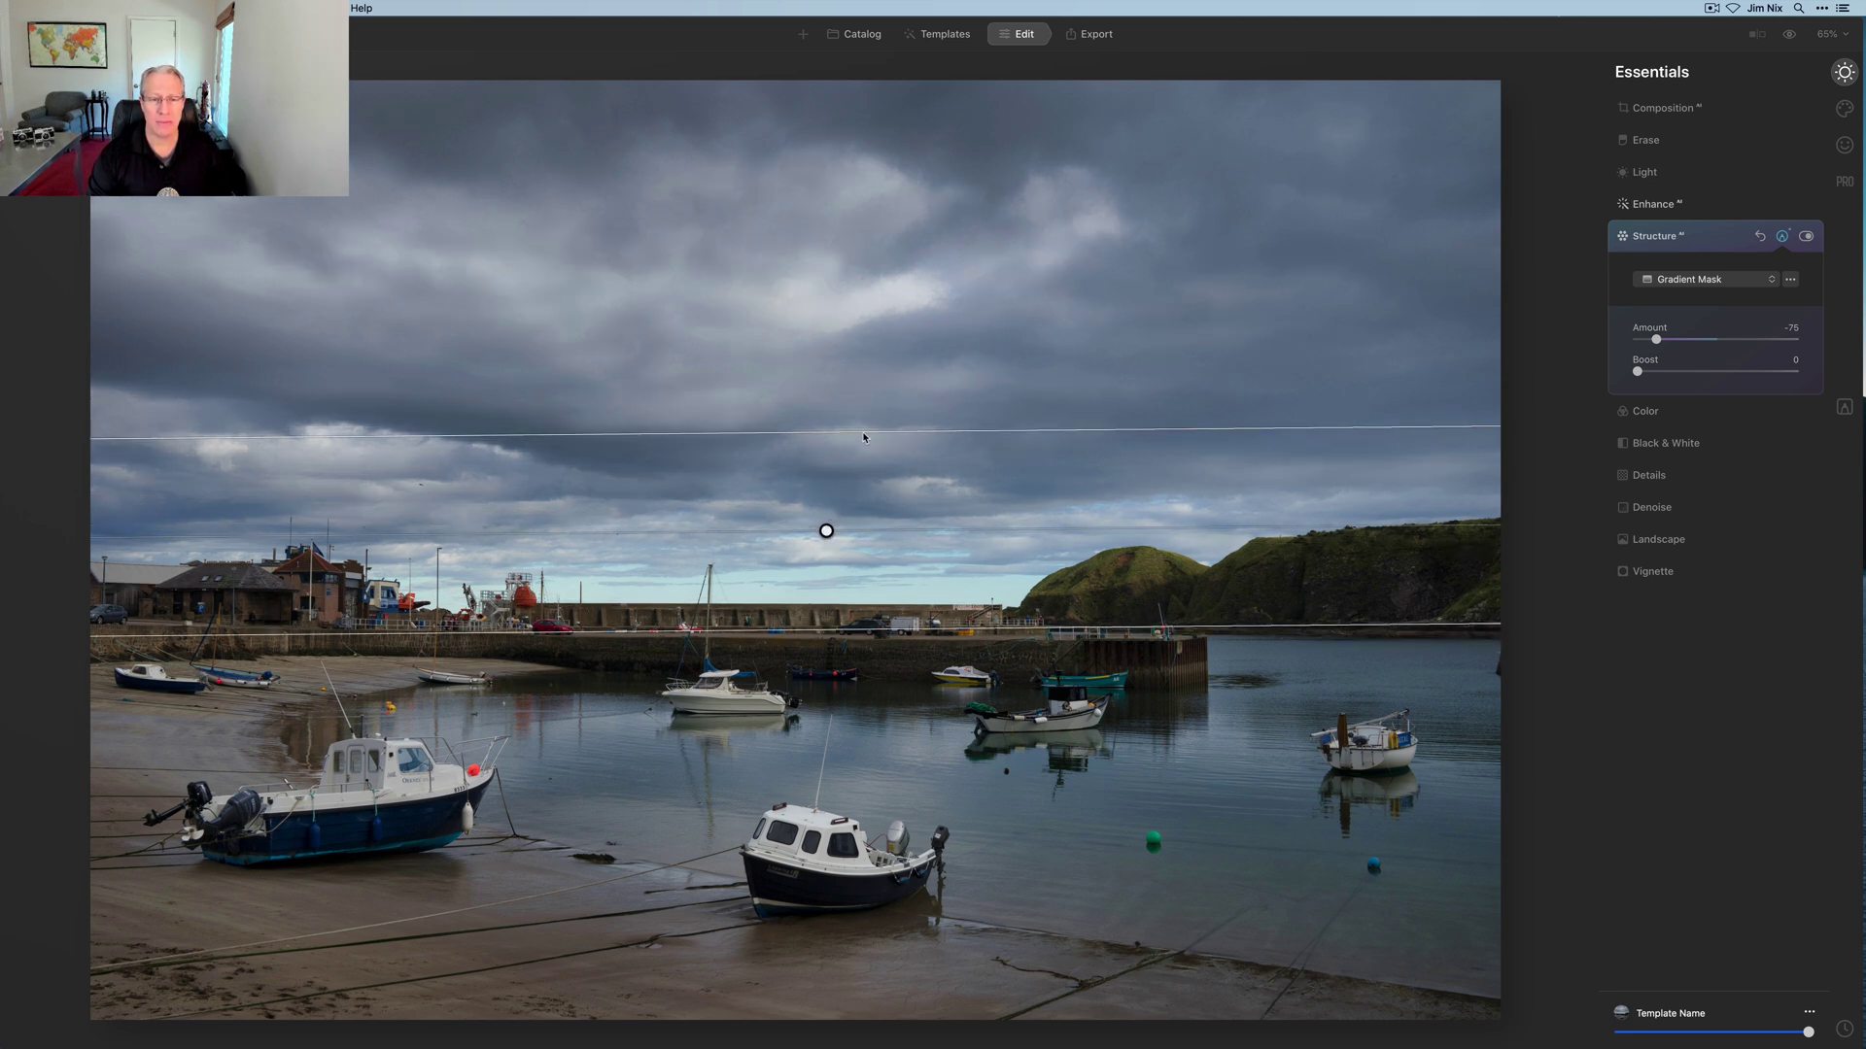
left_click_drag(865, 435, 861, 533)
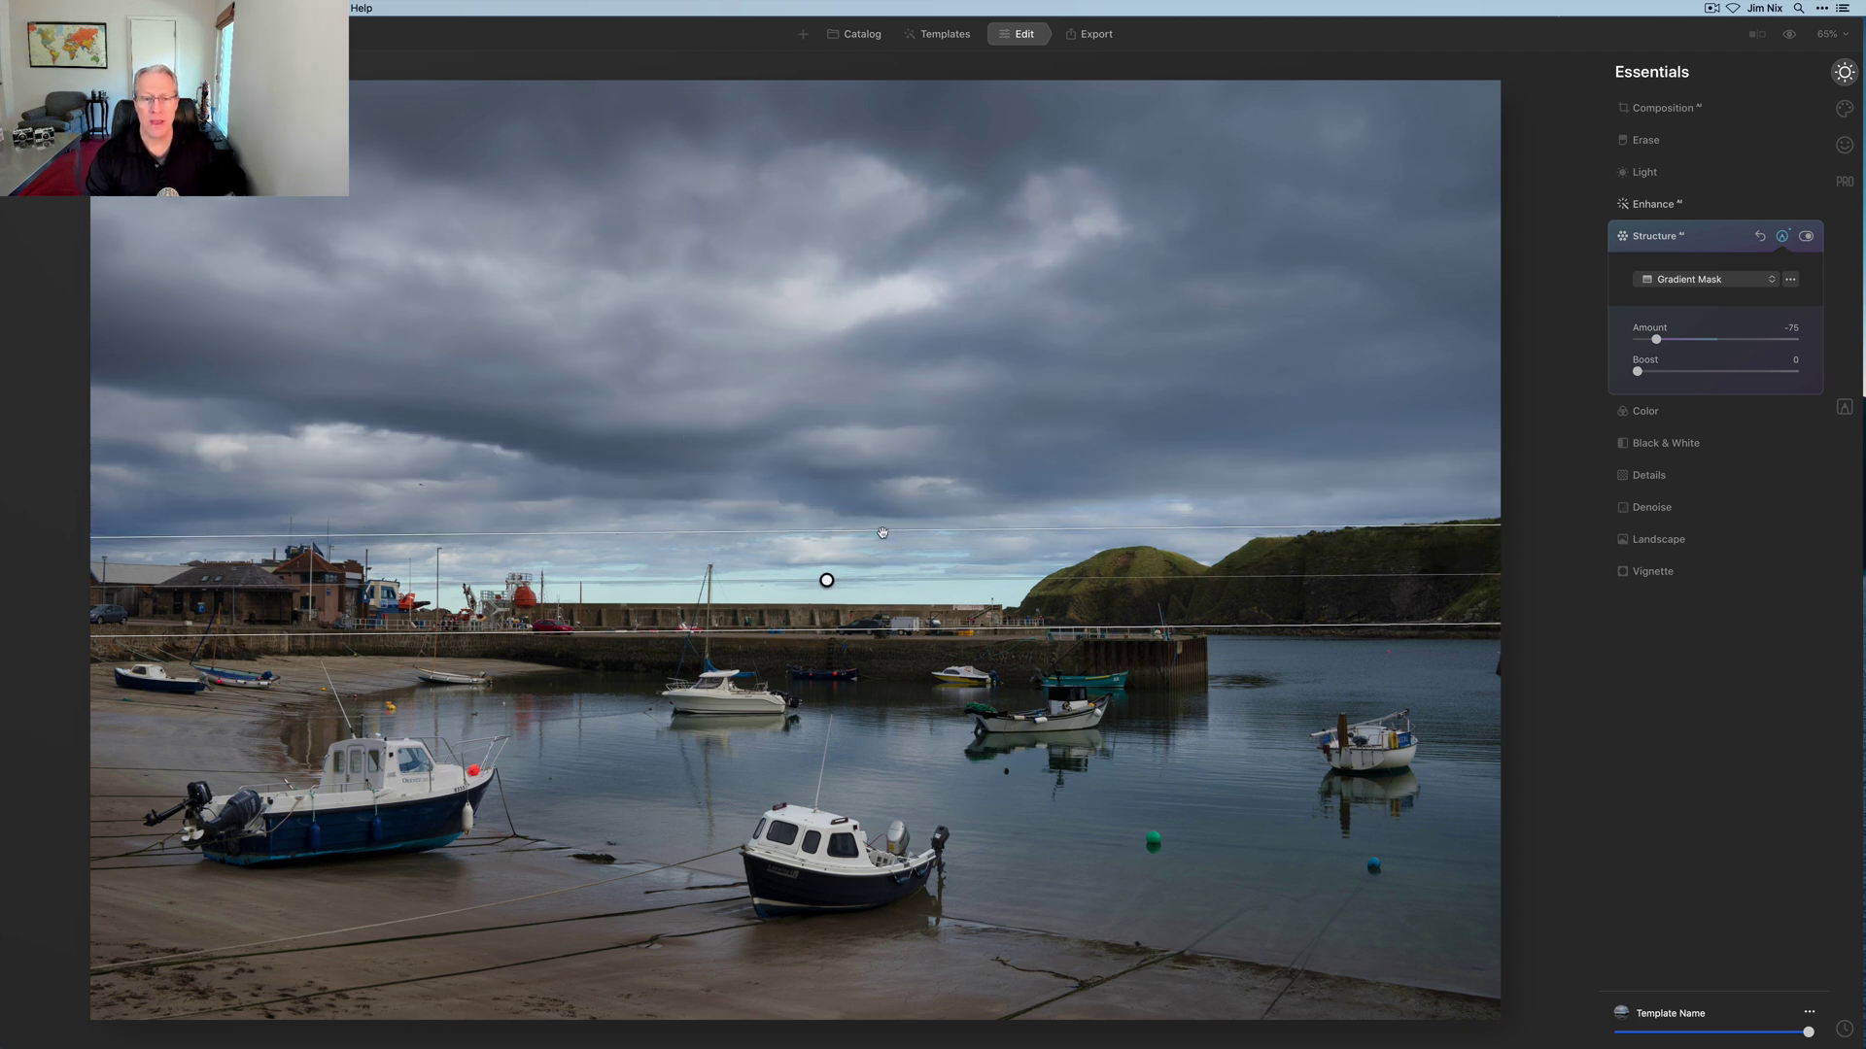
left_click_drag(826, 580, 826, 599)
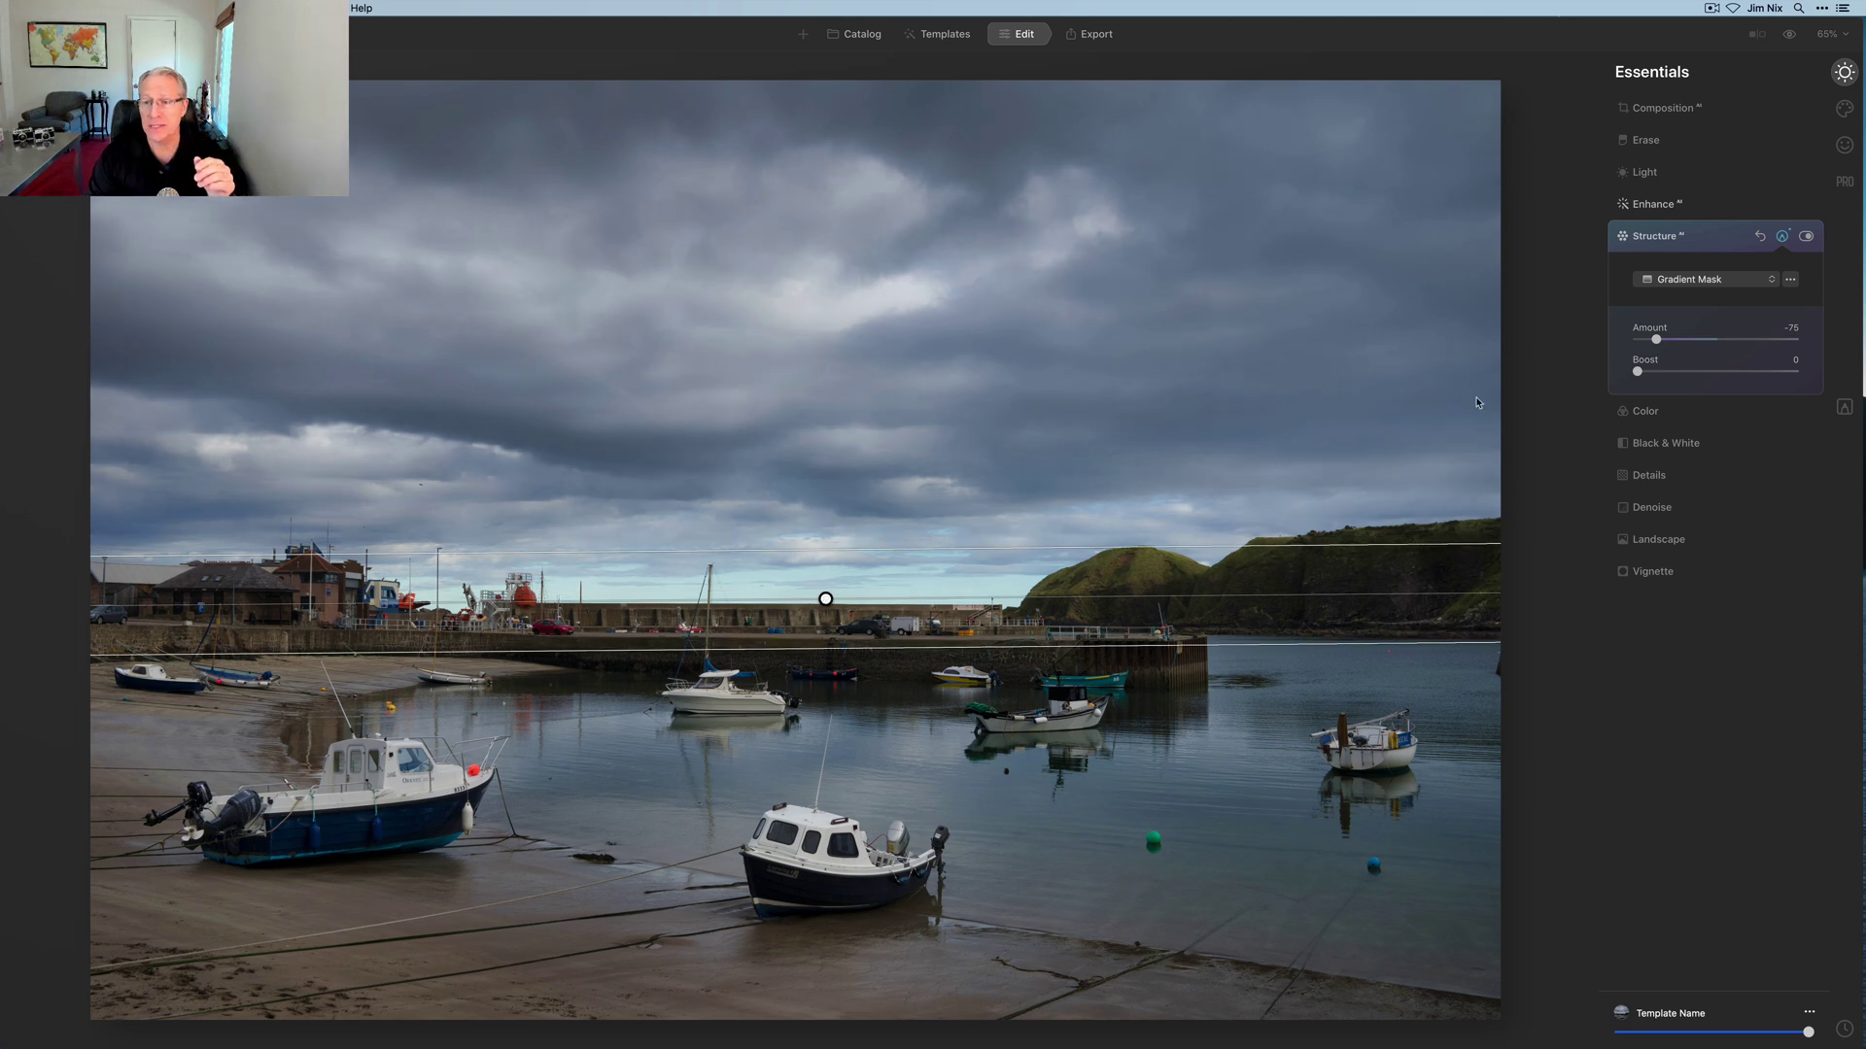
Compare the gradient-masked Structure effect off and on, keeping Gradient Mask as the type.
left_click(1805, 238)
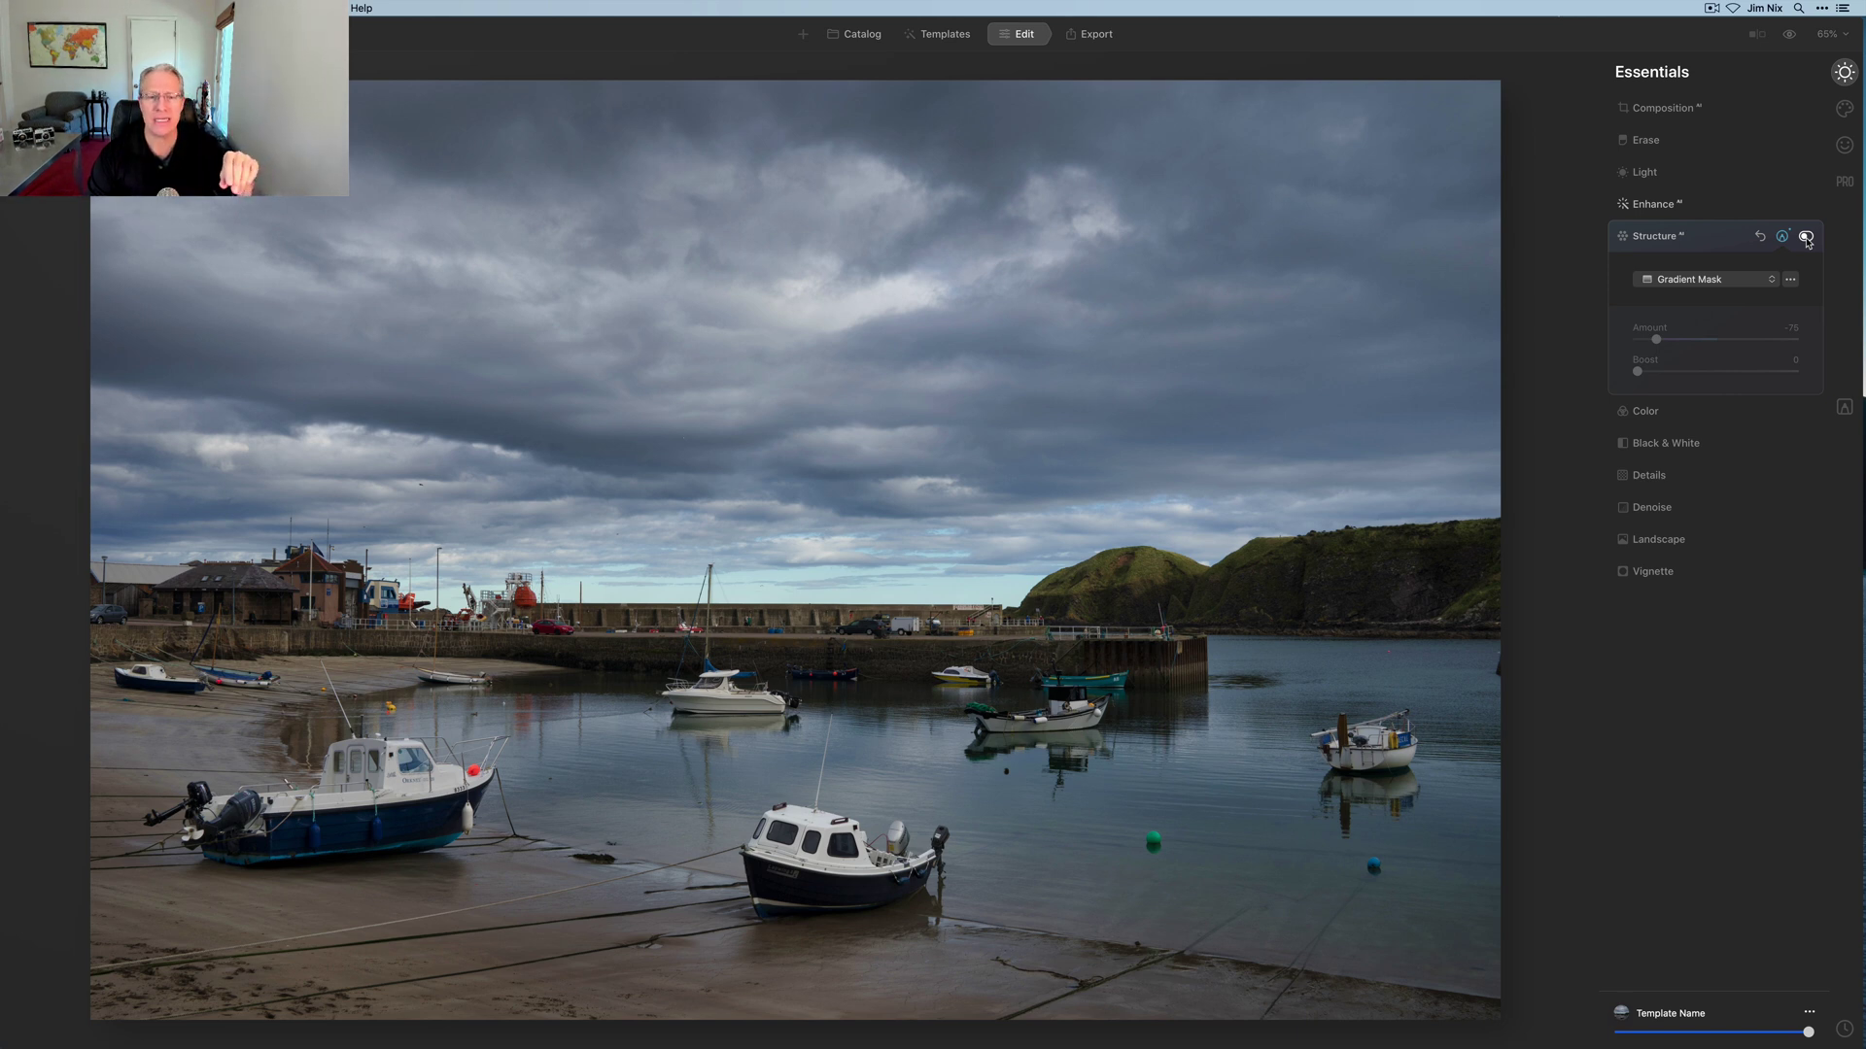
left_click(1805, 238)
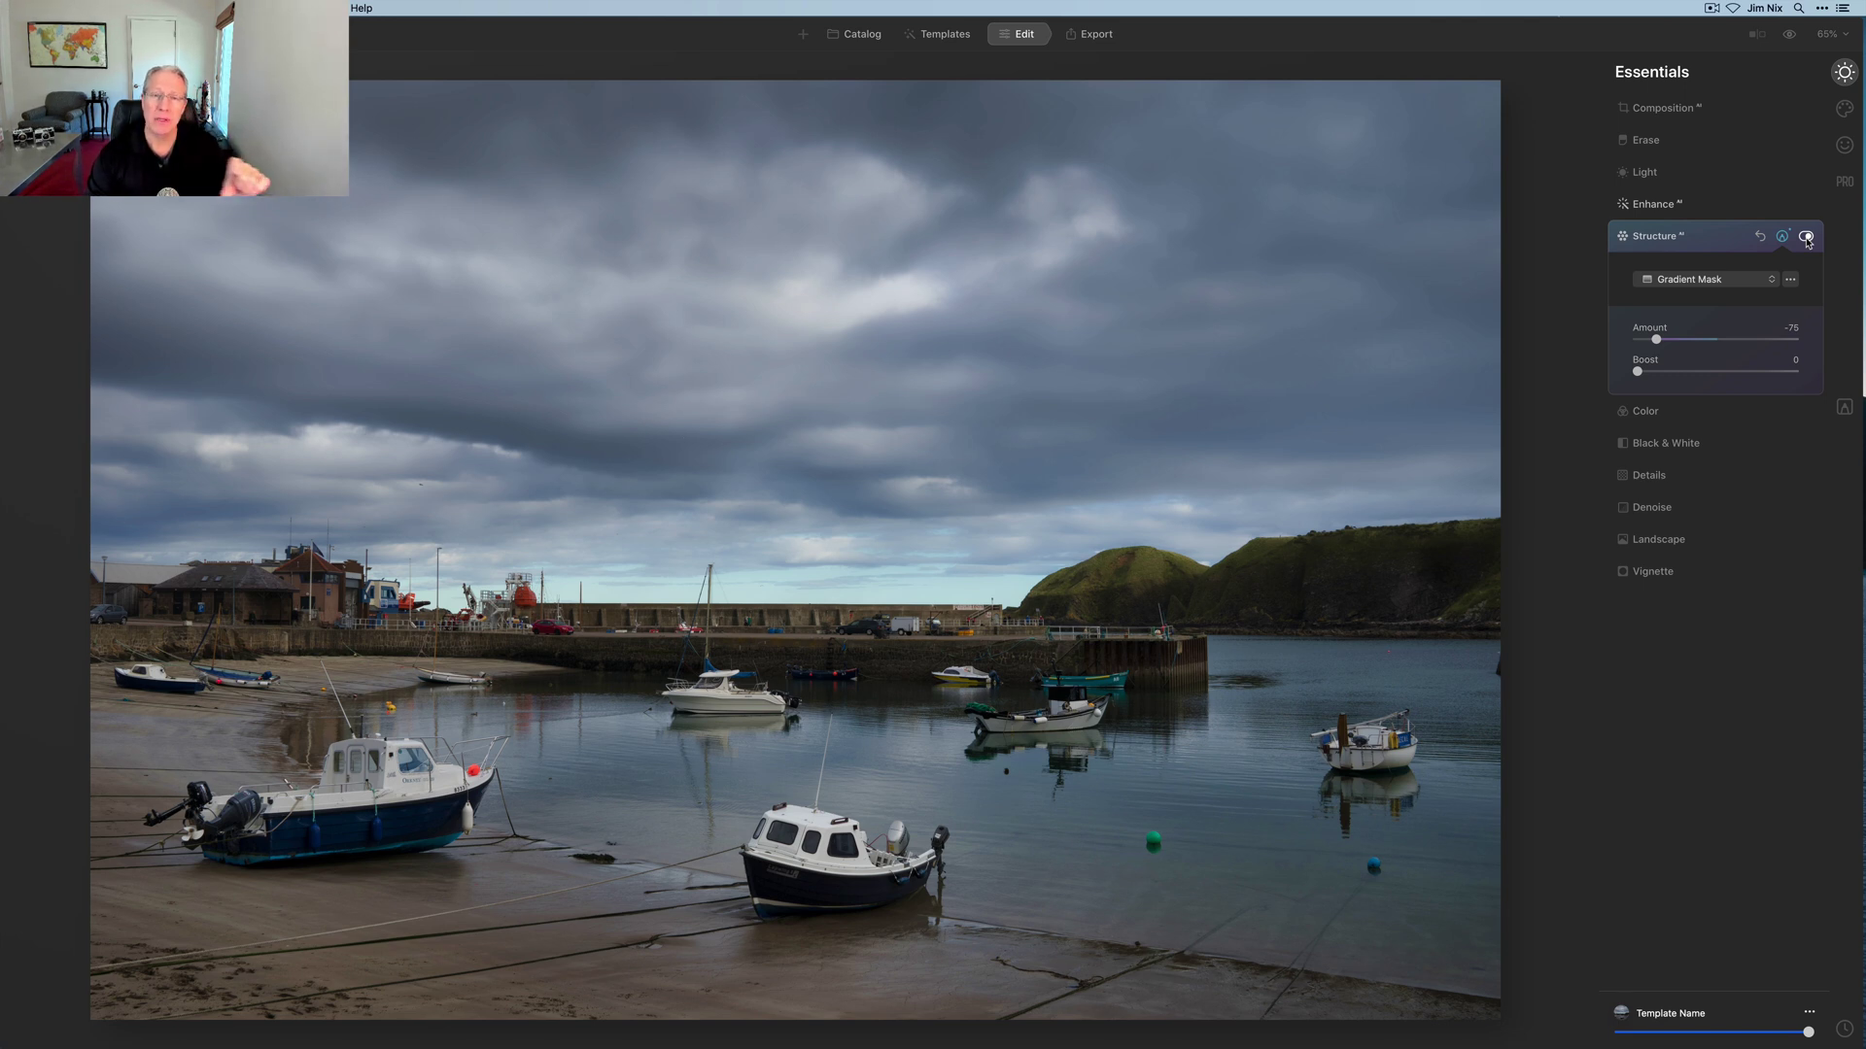
left_click(1772, 280)
left_click(1772, 282)
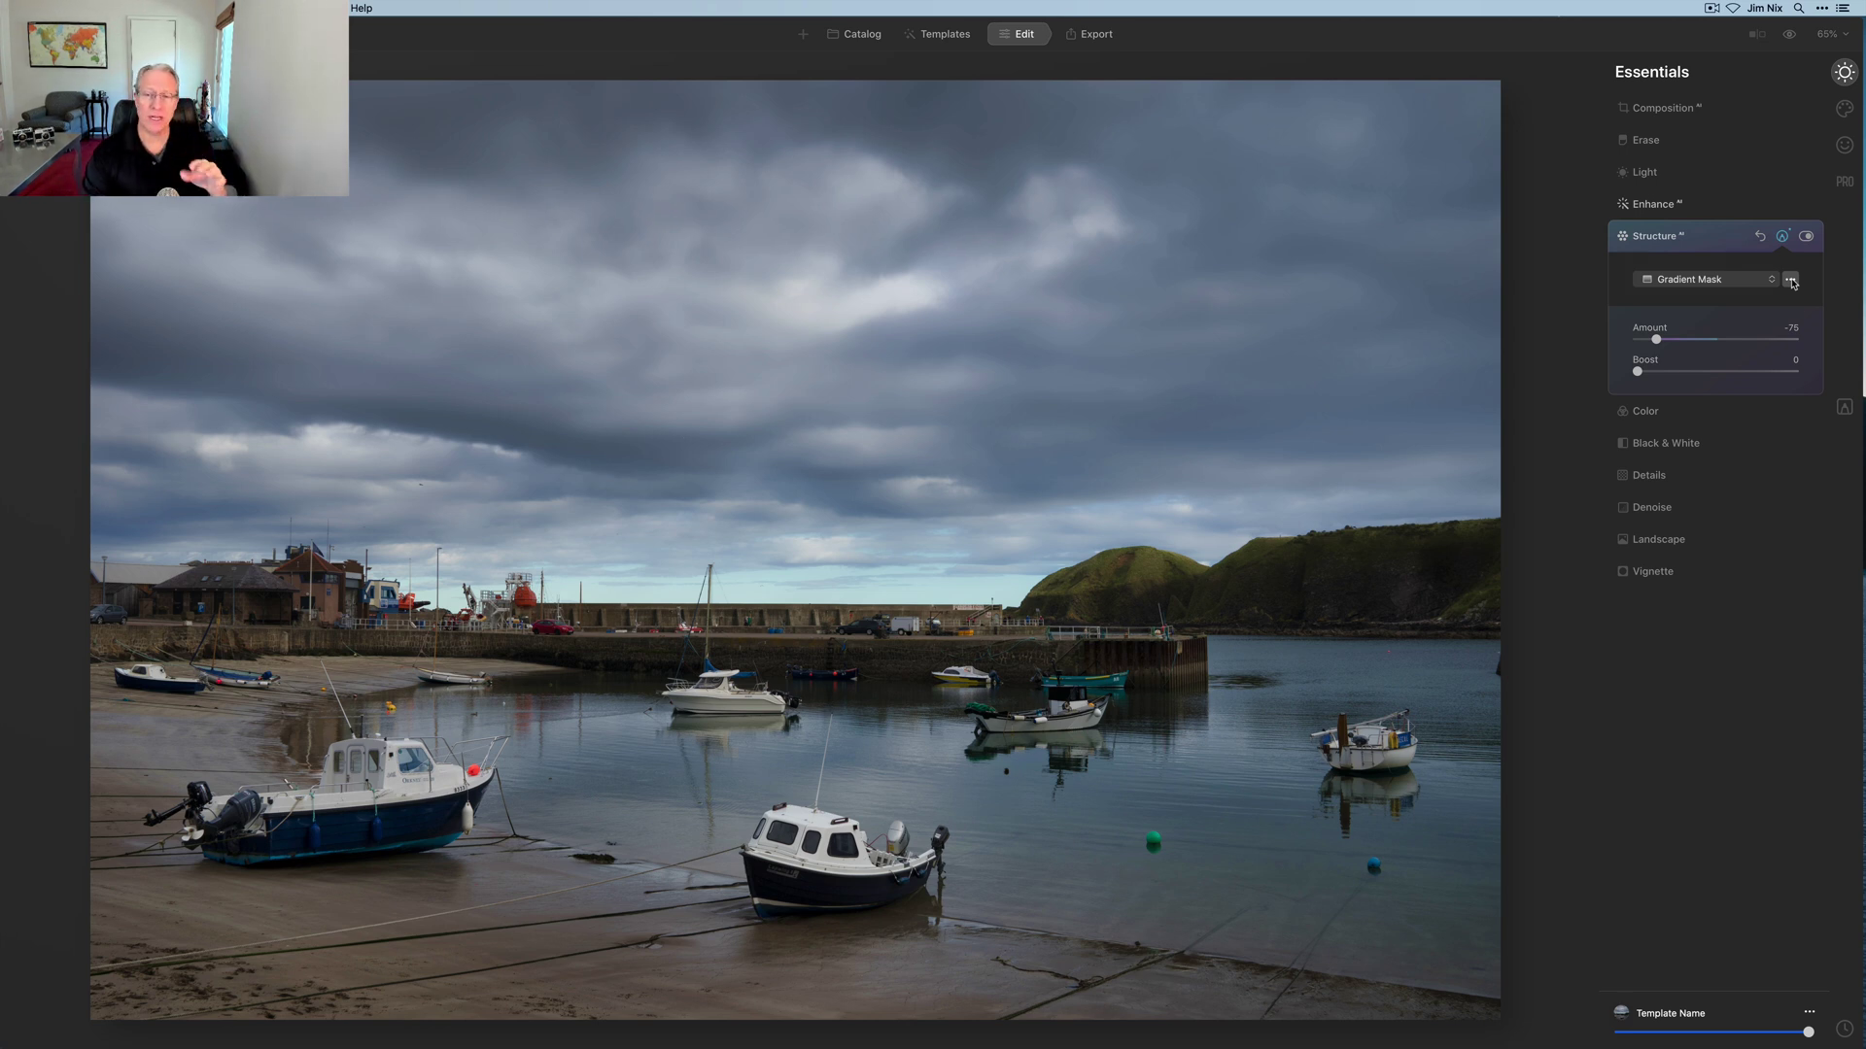
Set Details to Medium Details 40 and Small Details 32, and add a Paint Mask.
left_click(1669, 481)
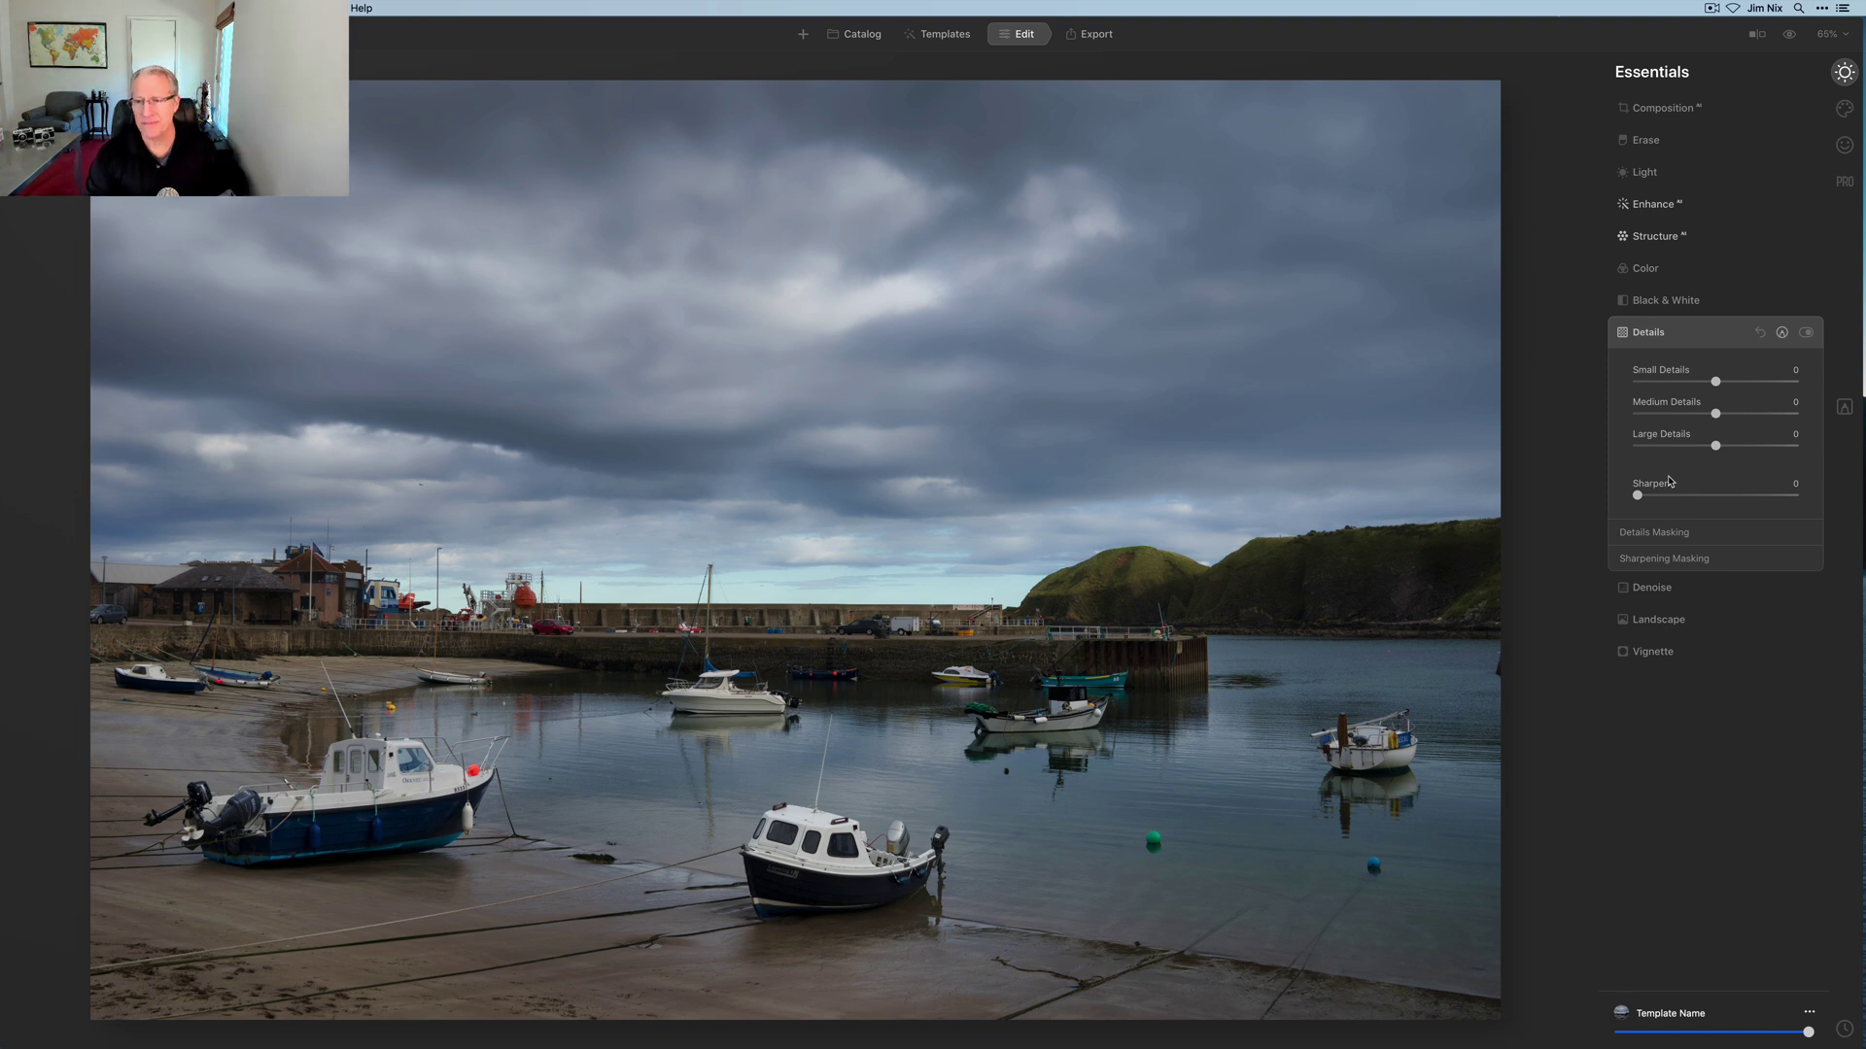
left_click_drag(1716, 414, 1742, 416)
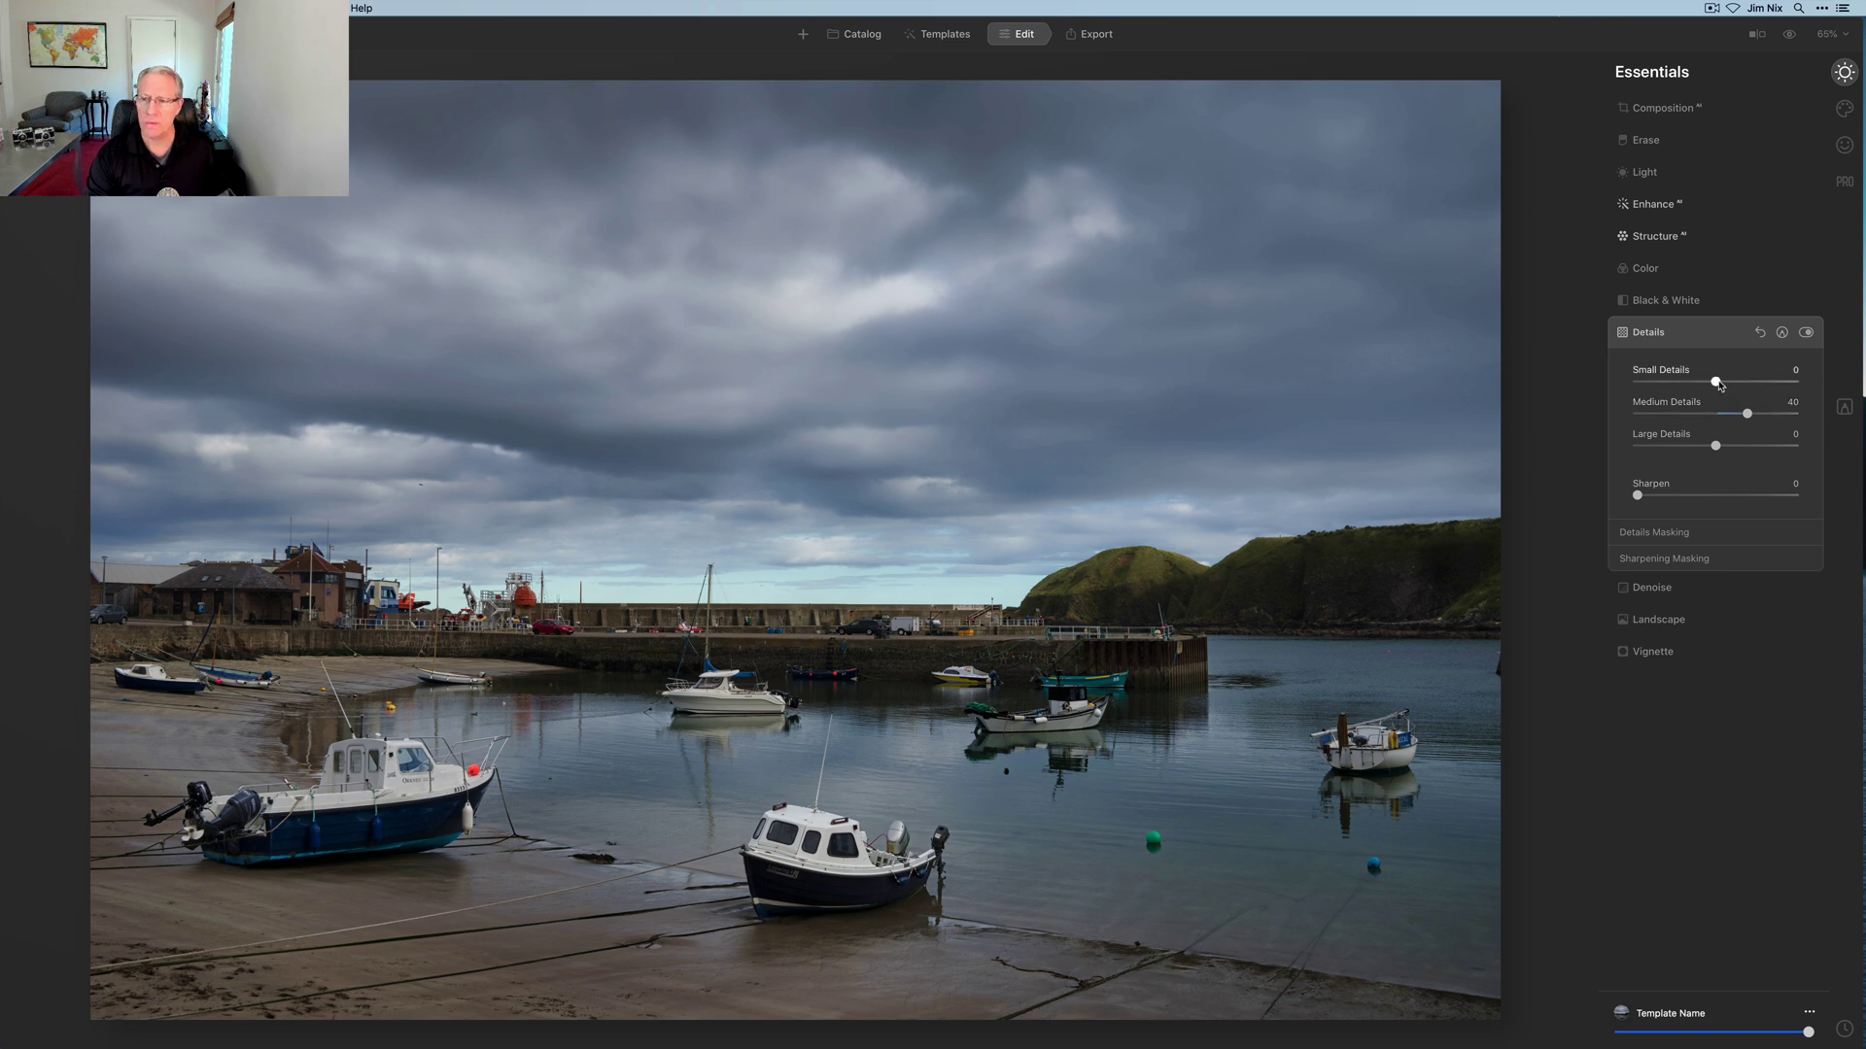
left_click_drag(1716, 382, 1745, 384)
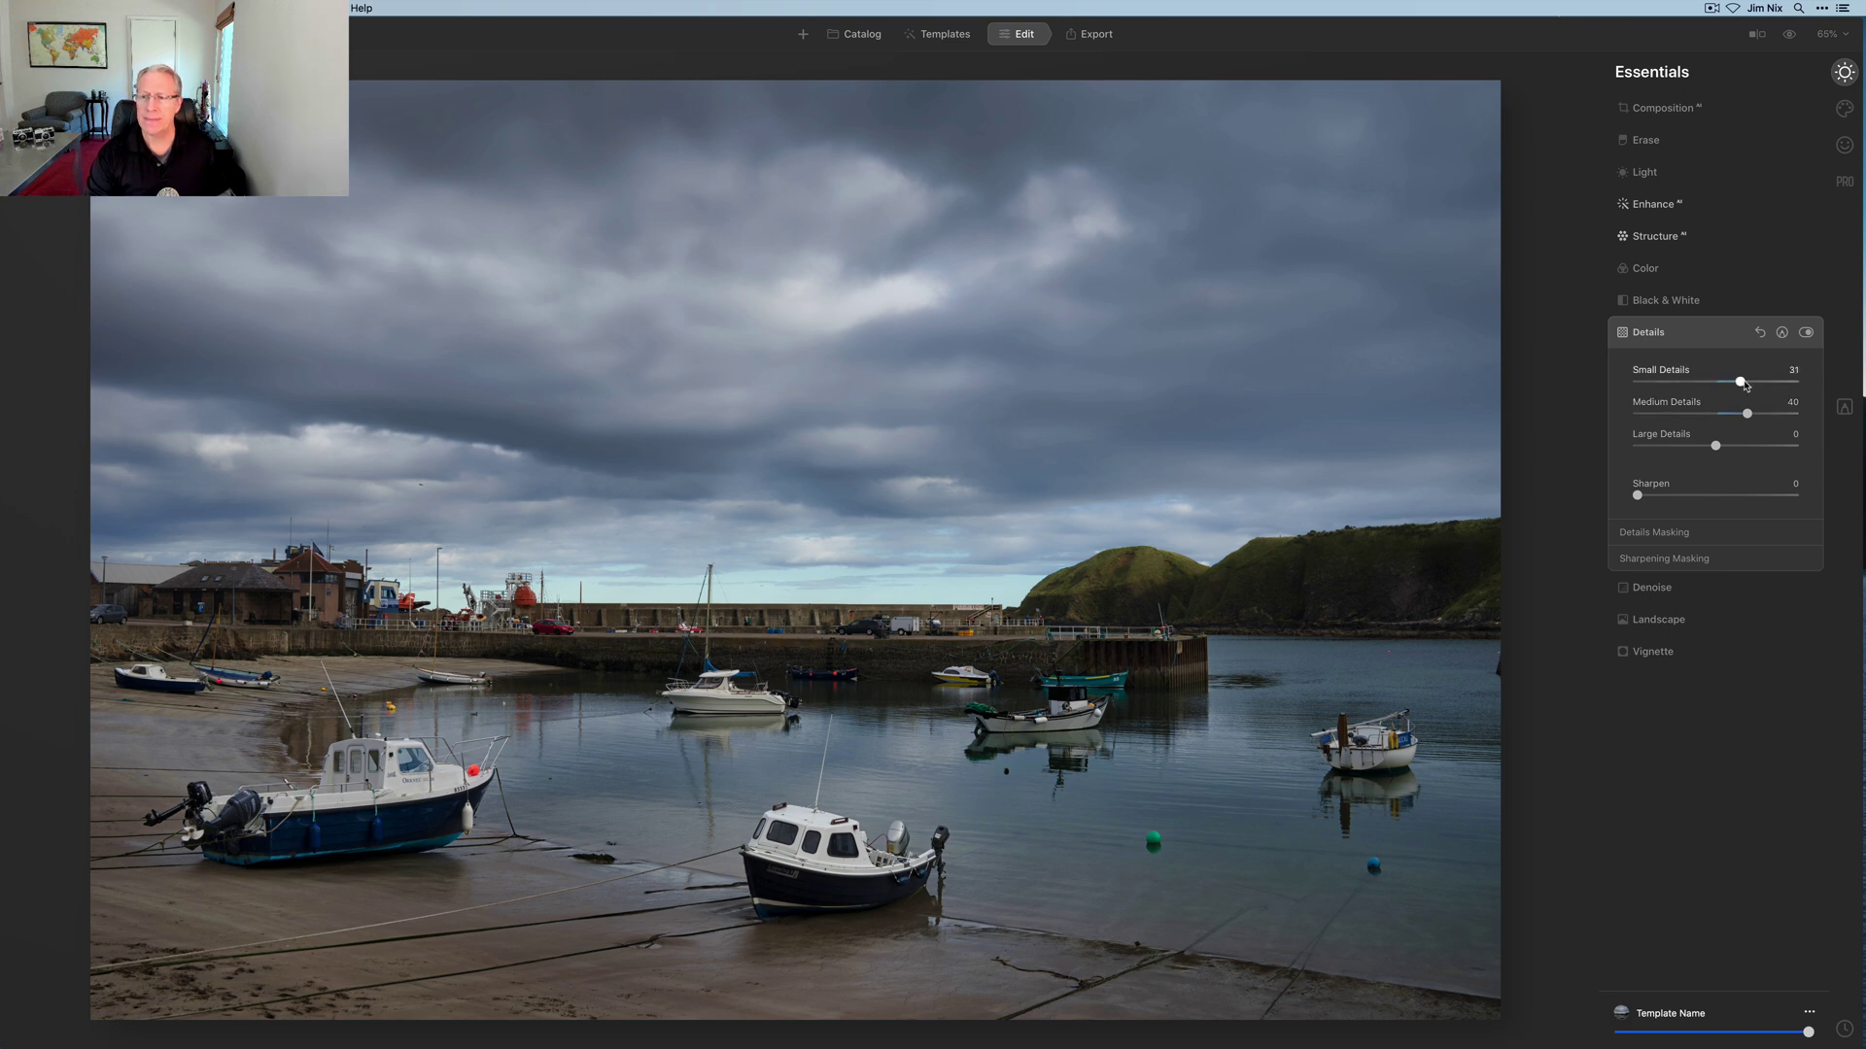
left_click(1782, 333)
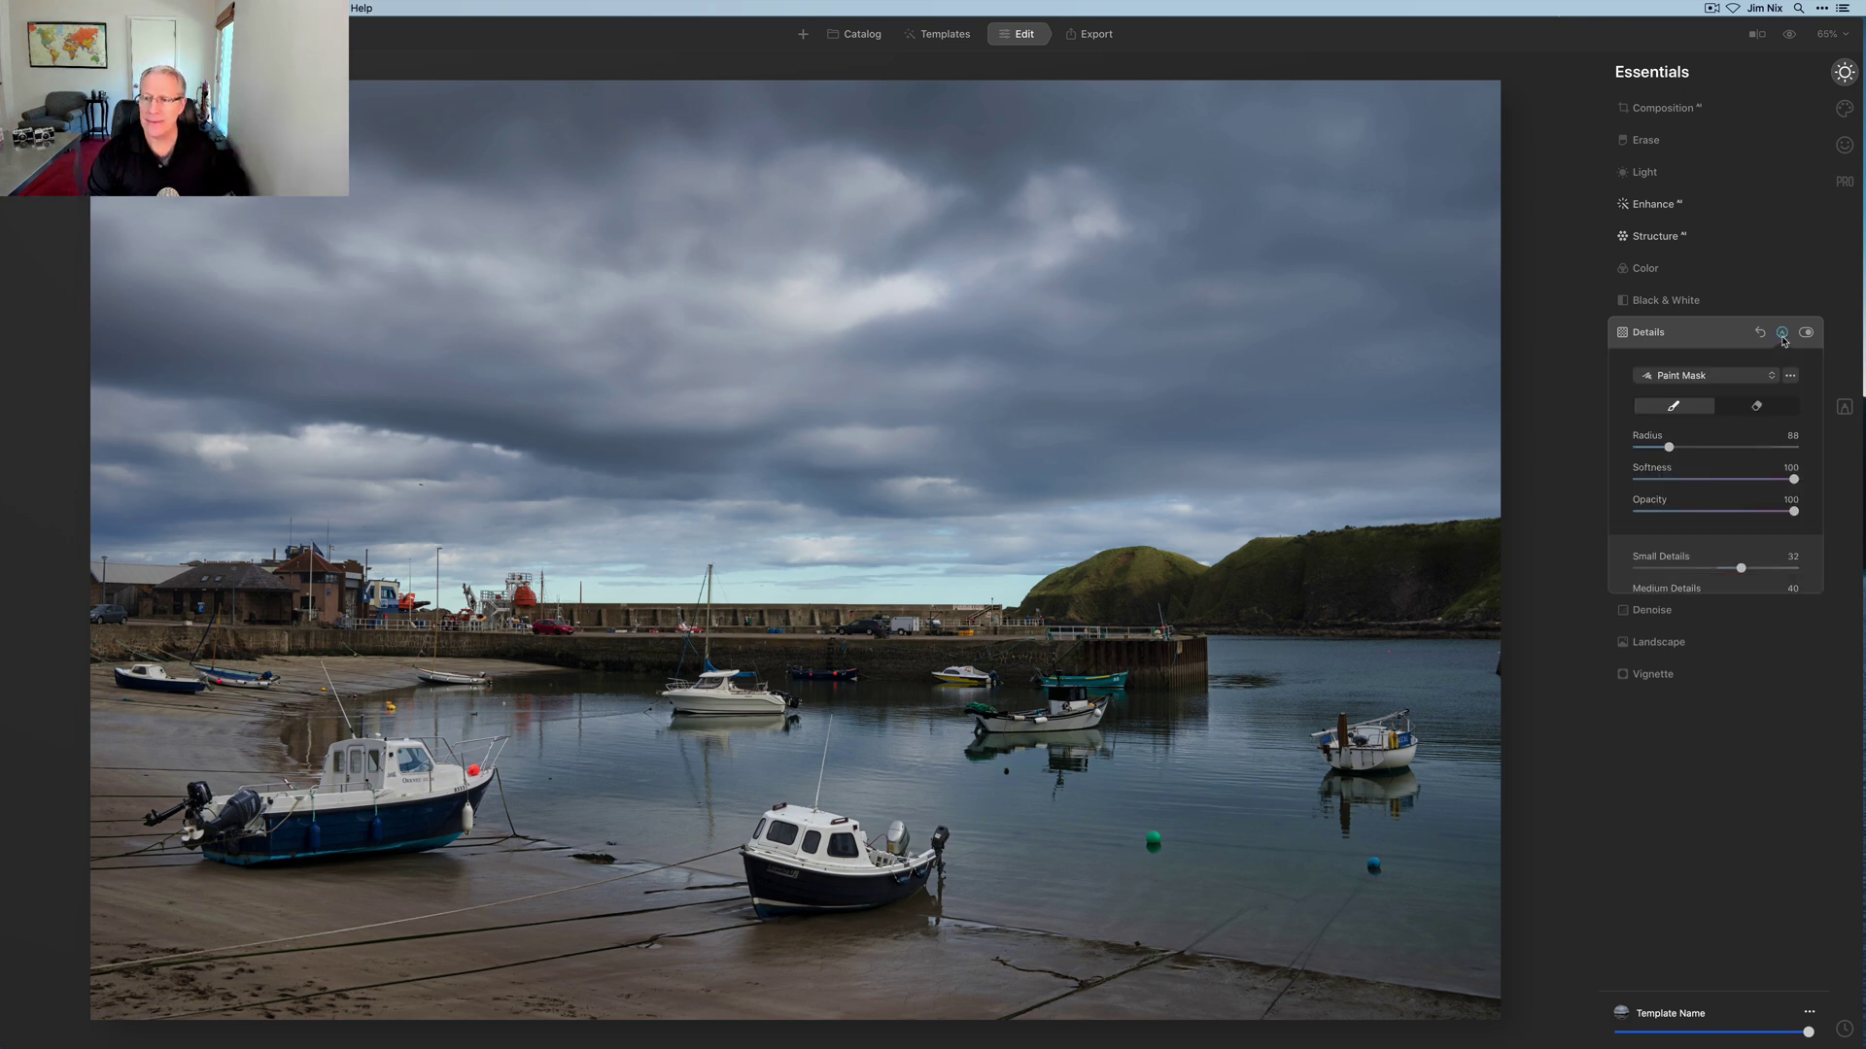
left_click(1721, 378)
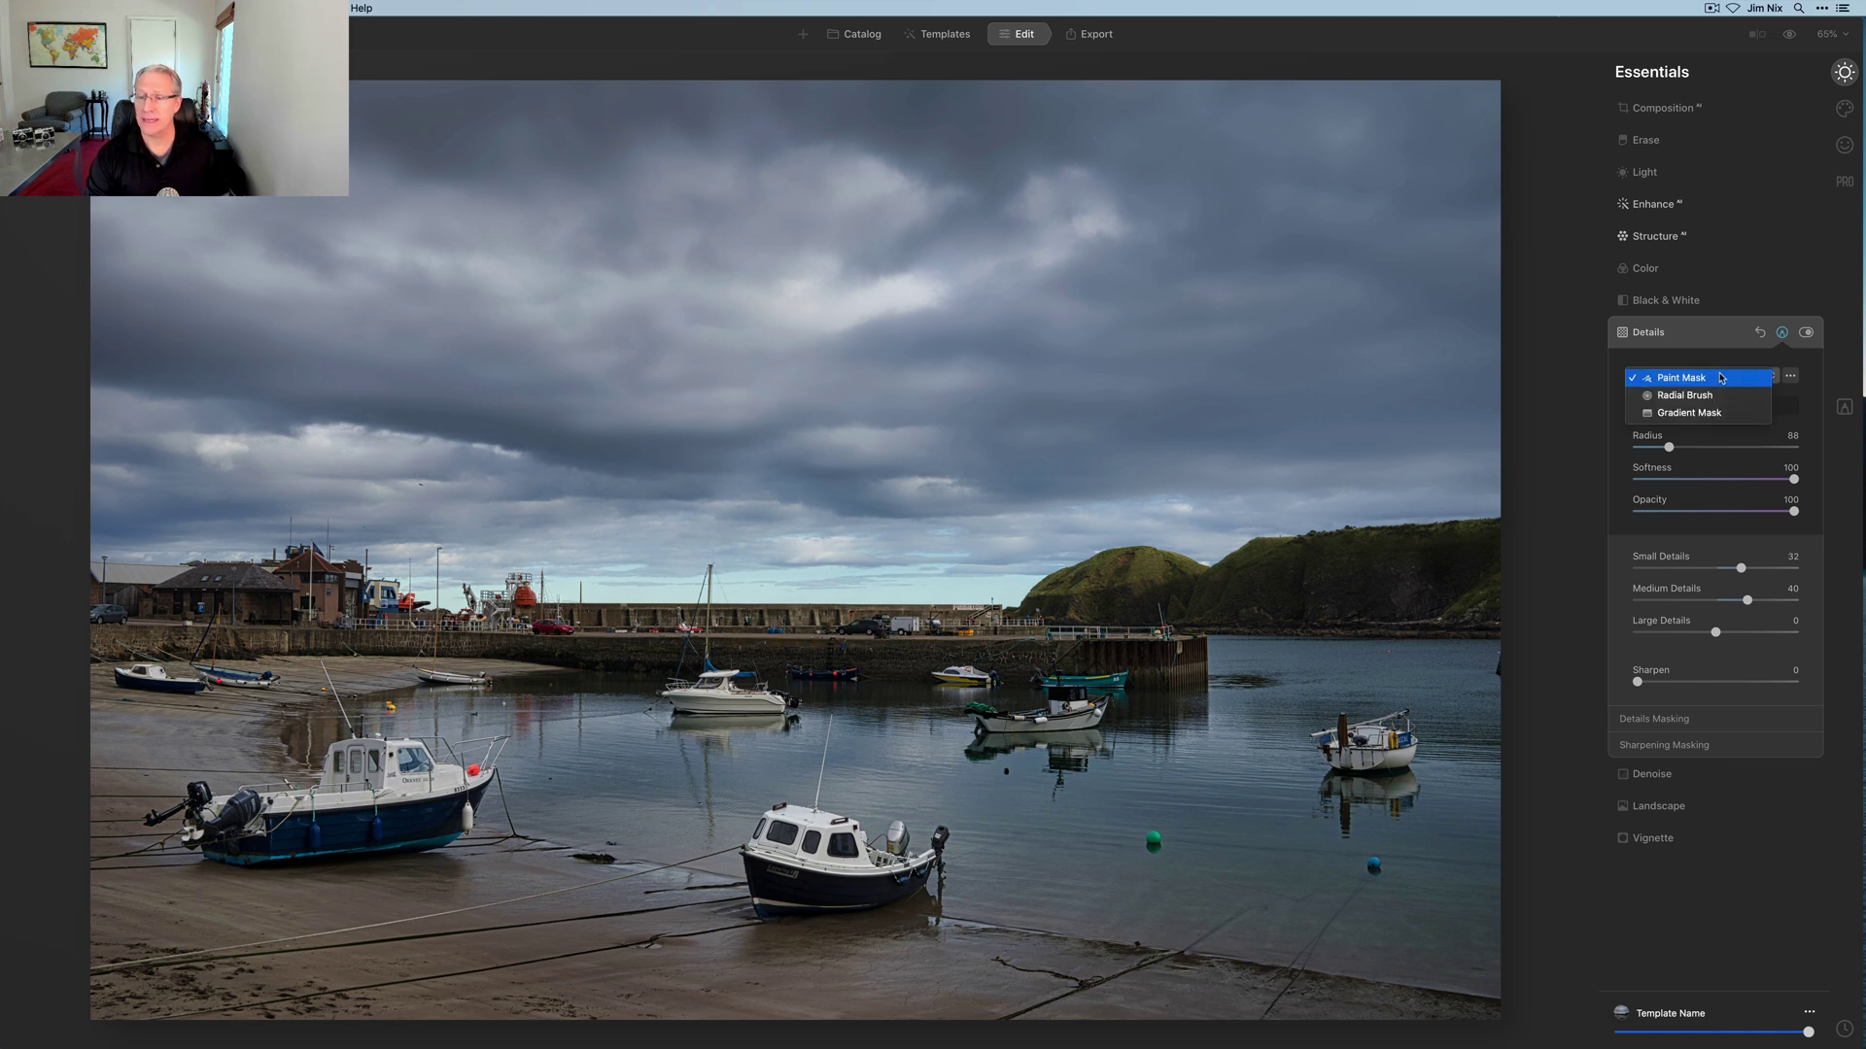
left_click(1721, 378)
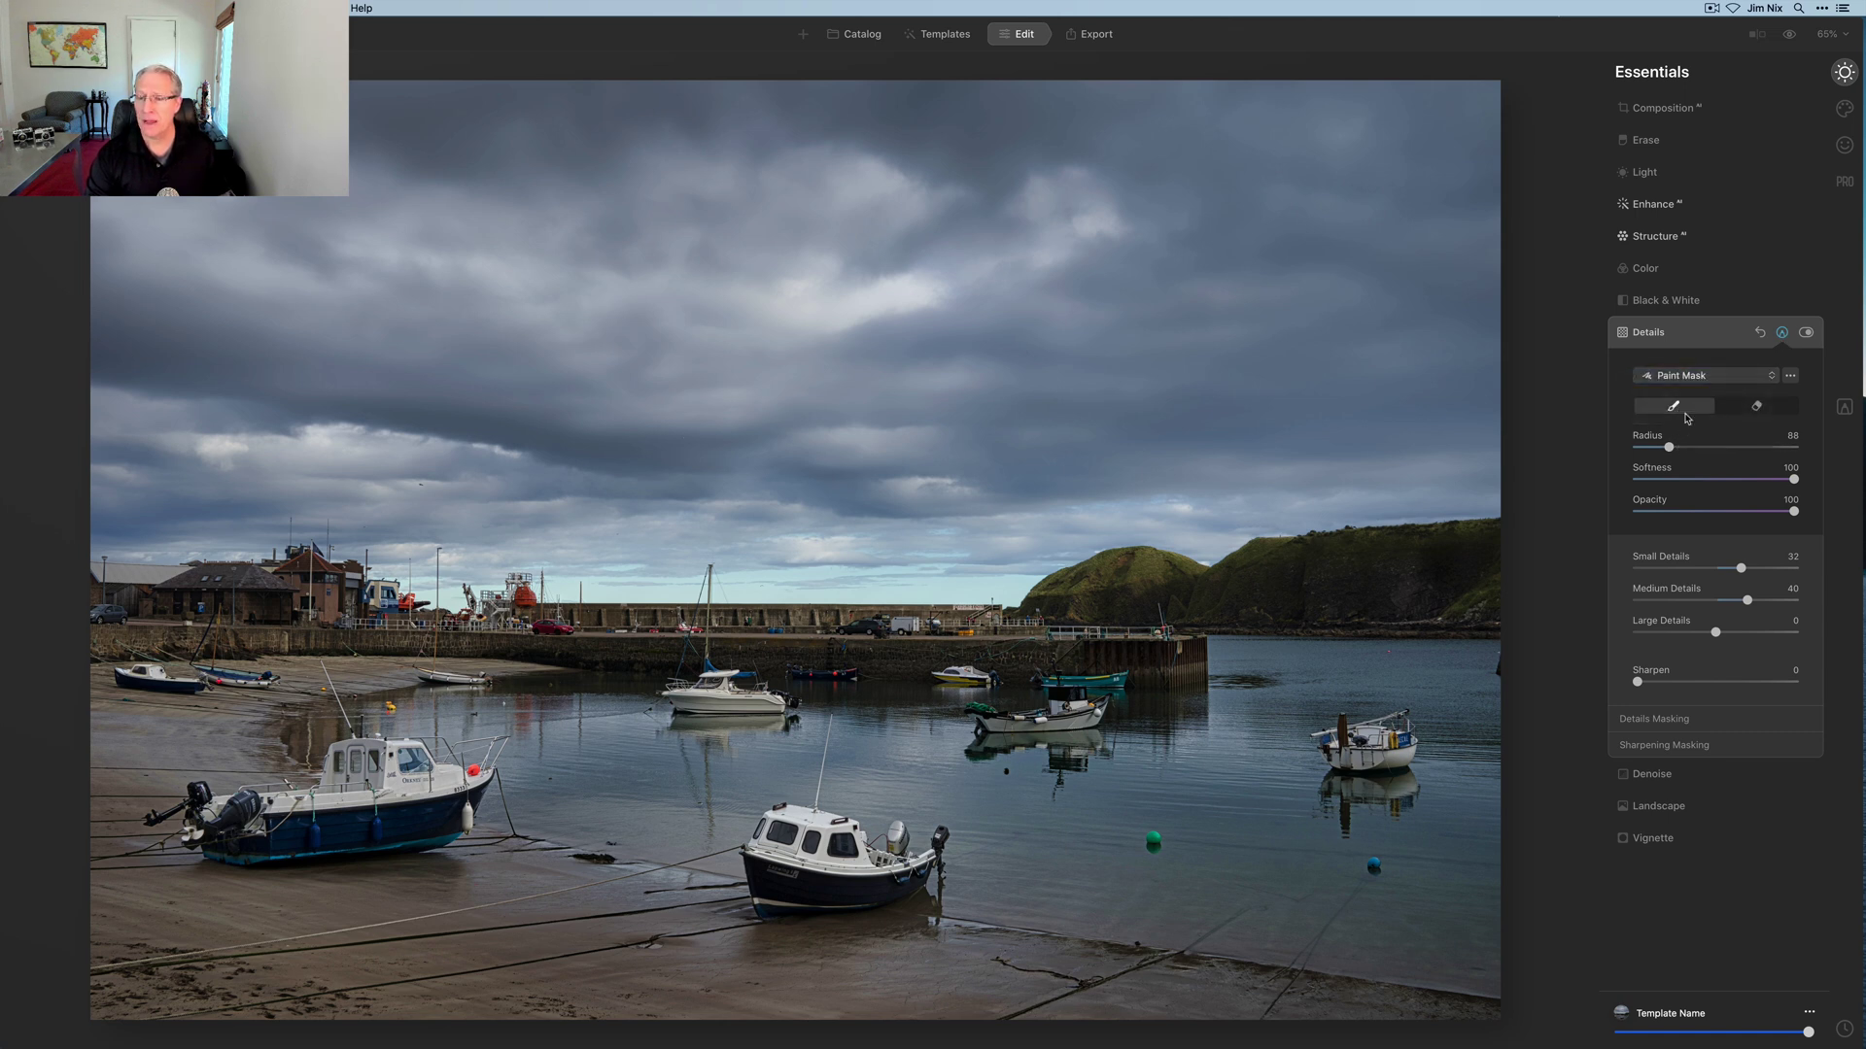
Set the brush Radius to 74 and paint Details along the harbour wall to the left edge.
left_click_drag(1669, 444, 1663, 446)
left_click(1092, 640)
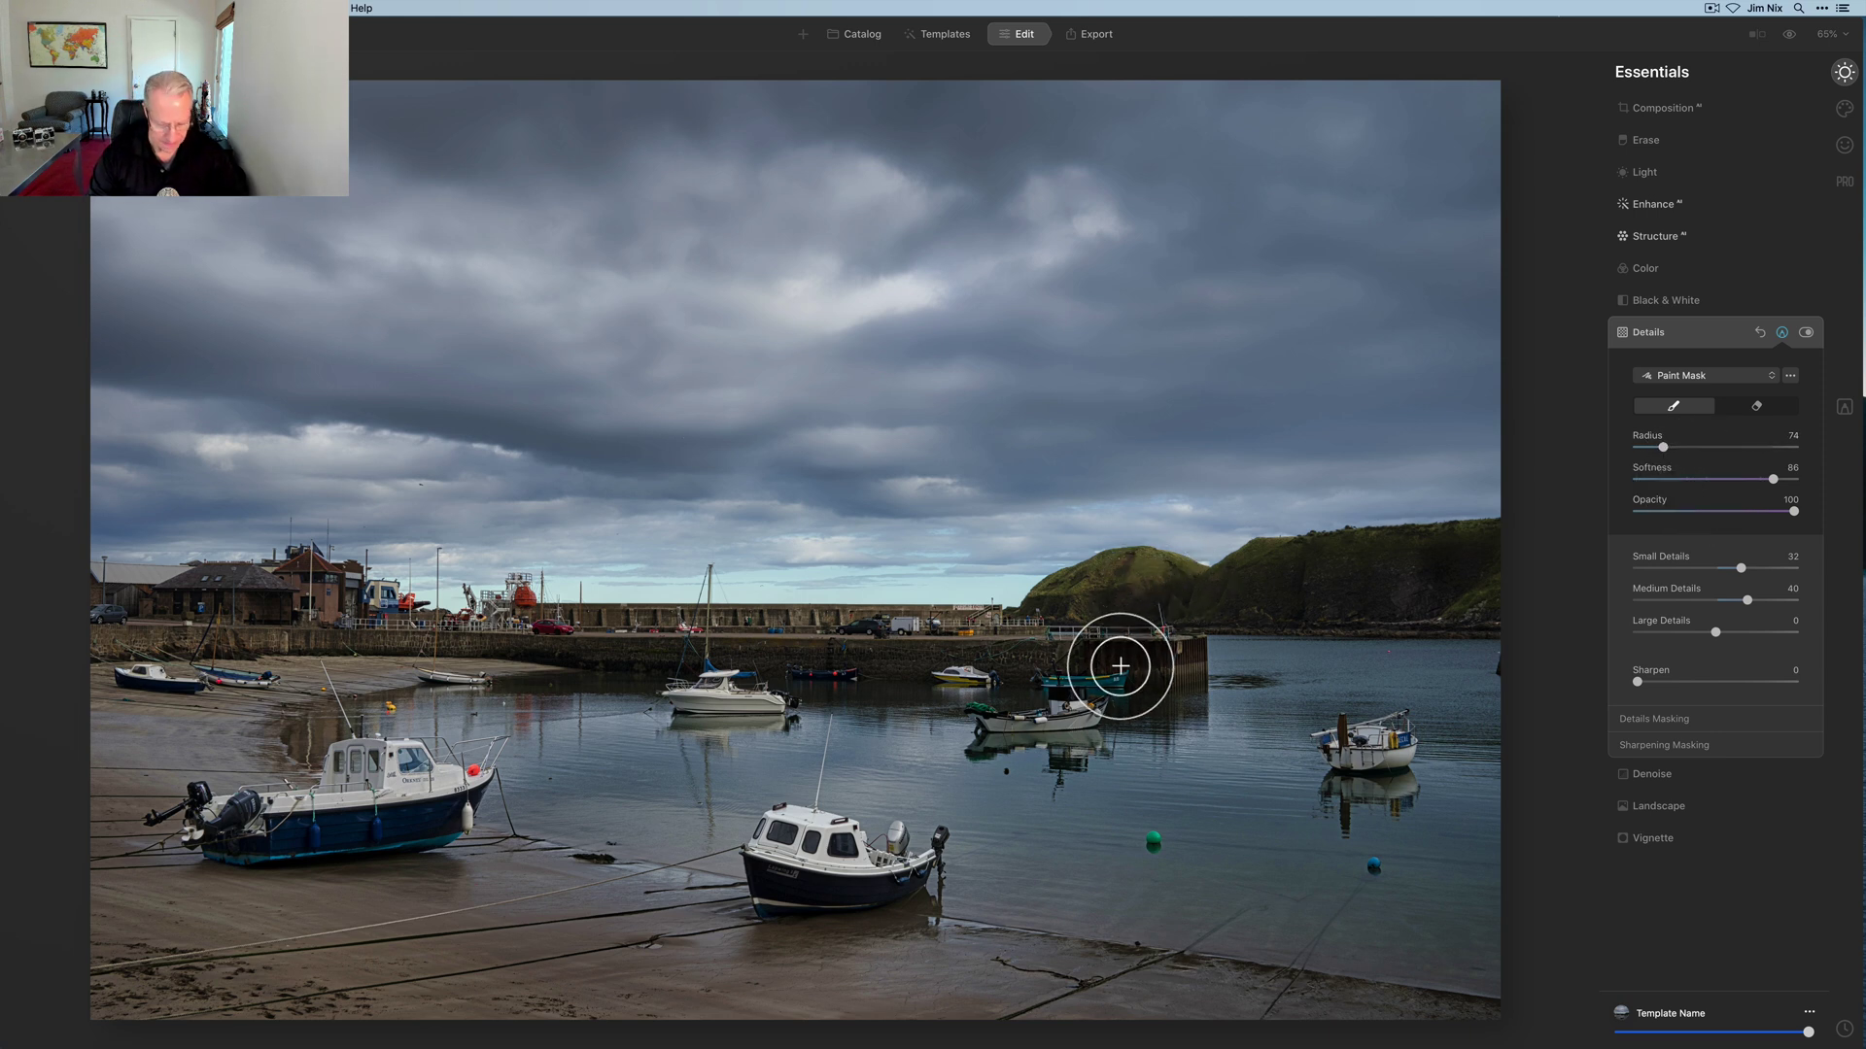
mouse_move(1167, 679)
left_mouse_down()
mouse_move(1128, 675)
mouse_move(1201, 690)
mouse_move(898, 645)
mouse_move(978, 660)
mouse_move(835, 674)
mouse_move(937, 674)
mouse_move(530, 626)
left_mouse_up()
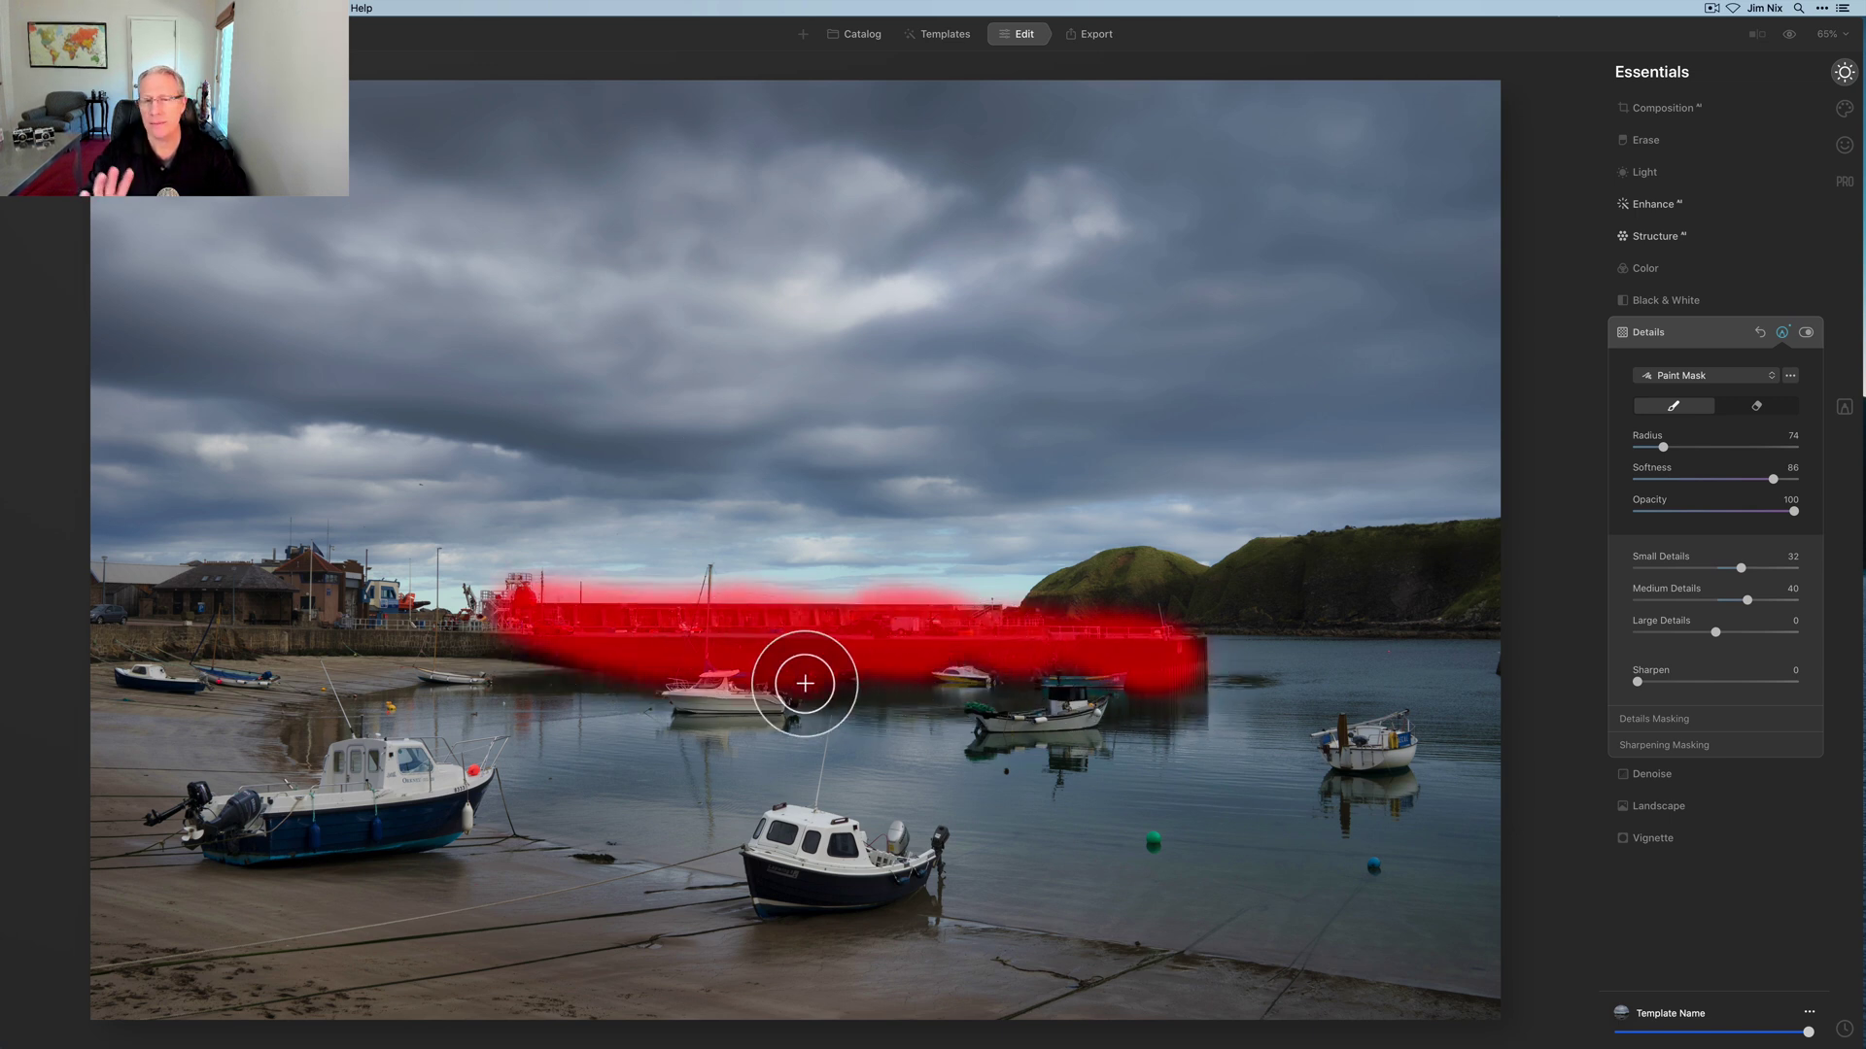
mouse_move(492, 667)
left_mouse_down()
mouse_move(324, 624)
mouse_move(115, 636)
mouse_move(377, 685)
mouse_move(222, 760)
mouse_move(274, 782)
mouse_move(178, 723)
mouse_move(228, 714)
mouse_move(205, 678)
mouse_move(165, 699)
mouse_move(202, 722)
mouse_move(257, 675)
mouse_move(143, 630)
mouse_move(124, 640)
mouse_move(156, 774)
mouse_move(113, 758)
mouse_move(211, 765)
mouse_move(180, 787)
mouse_move(277, 777)
mouse_move(126, 791)
left_mouse_up()
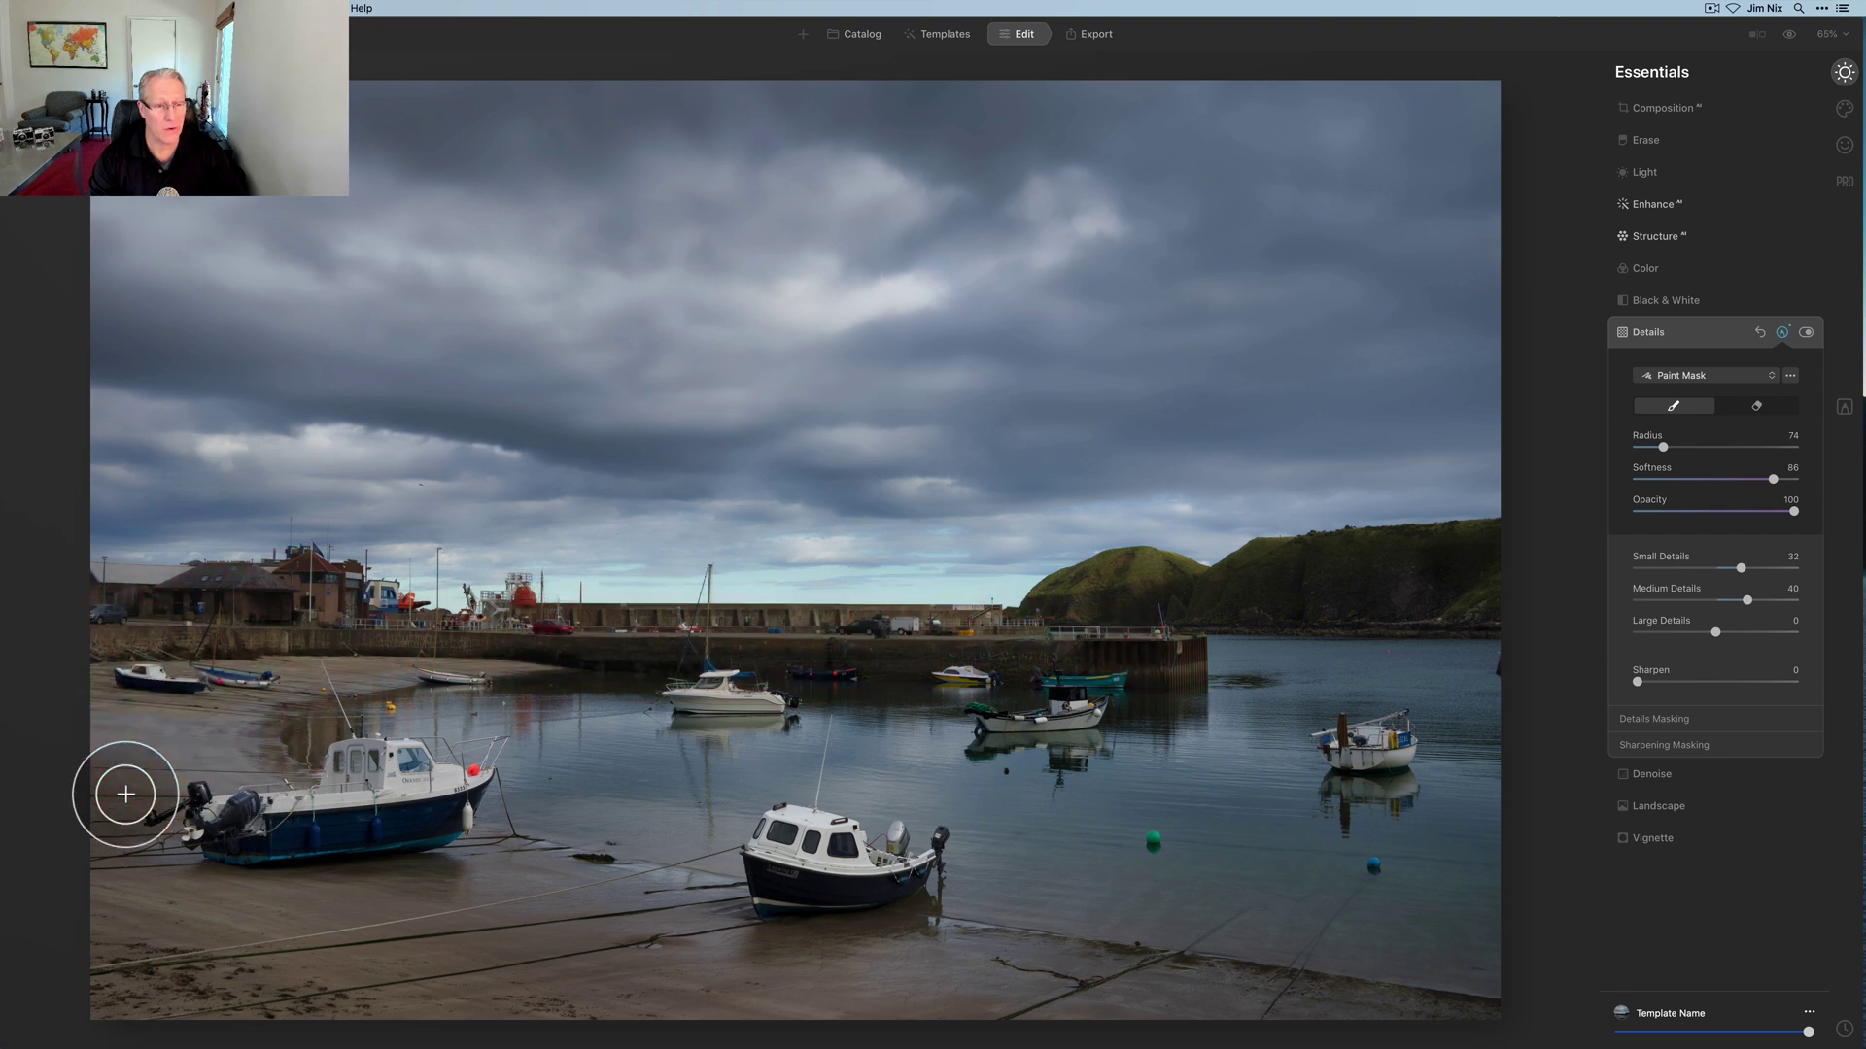
Enlarge the brush and paint Details across the foreground beach.
key("bracketright")
key("bracketright")
key("bracketright")
key("bracketright")
key("bracketright")
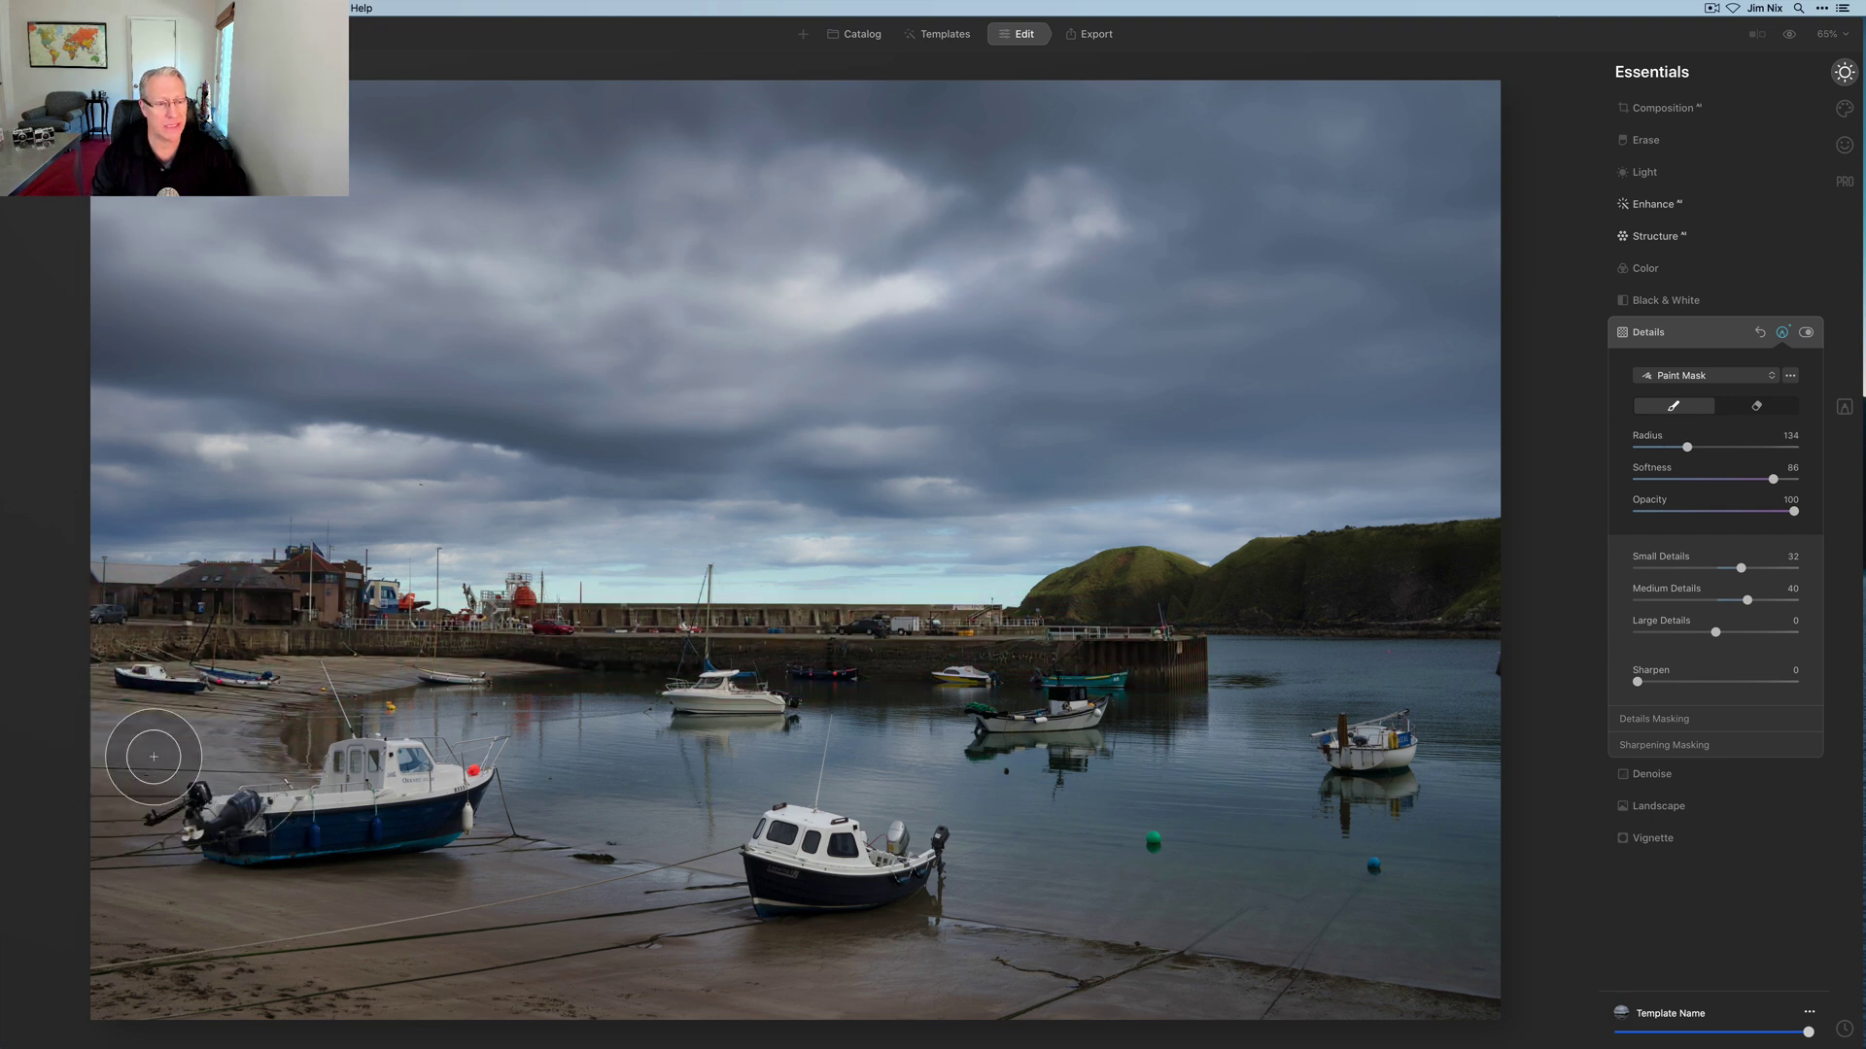
mouse_move(155, 748)
left_mouse_down()
mouse_move(281, 814)
mouse_move(397, 805)
mouse_move(457, 879)
left_mouse_up()
mouse_move(137, 812)
left_mouse_down()
mouse_move(285, 965)
mouse_move(164, 965)
mouse_move(334, 1017)
mouse_move(505, 981)
left_mouse_up()
mouse_move(612, 949)
left_mouse_down()
mouse_move(855, 996)
mouse_move(1411, 1035)
left_mouse_up()
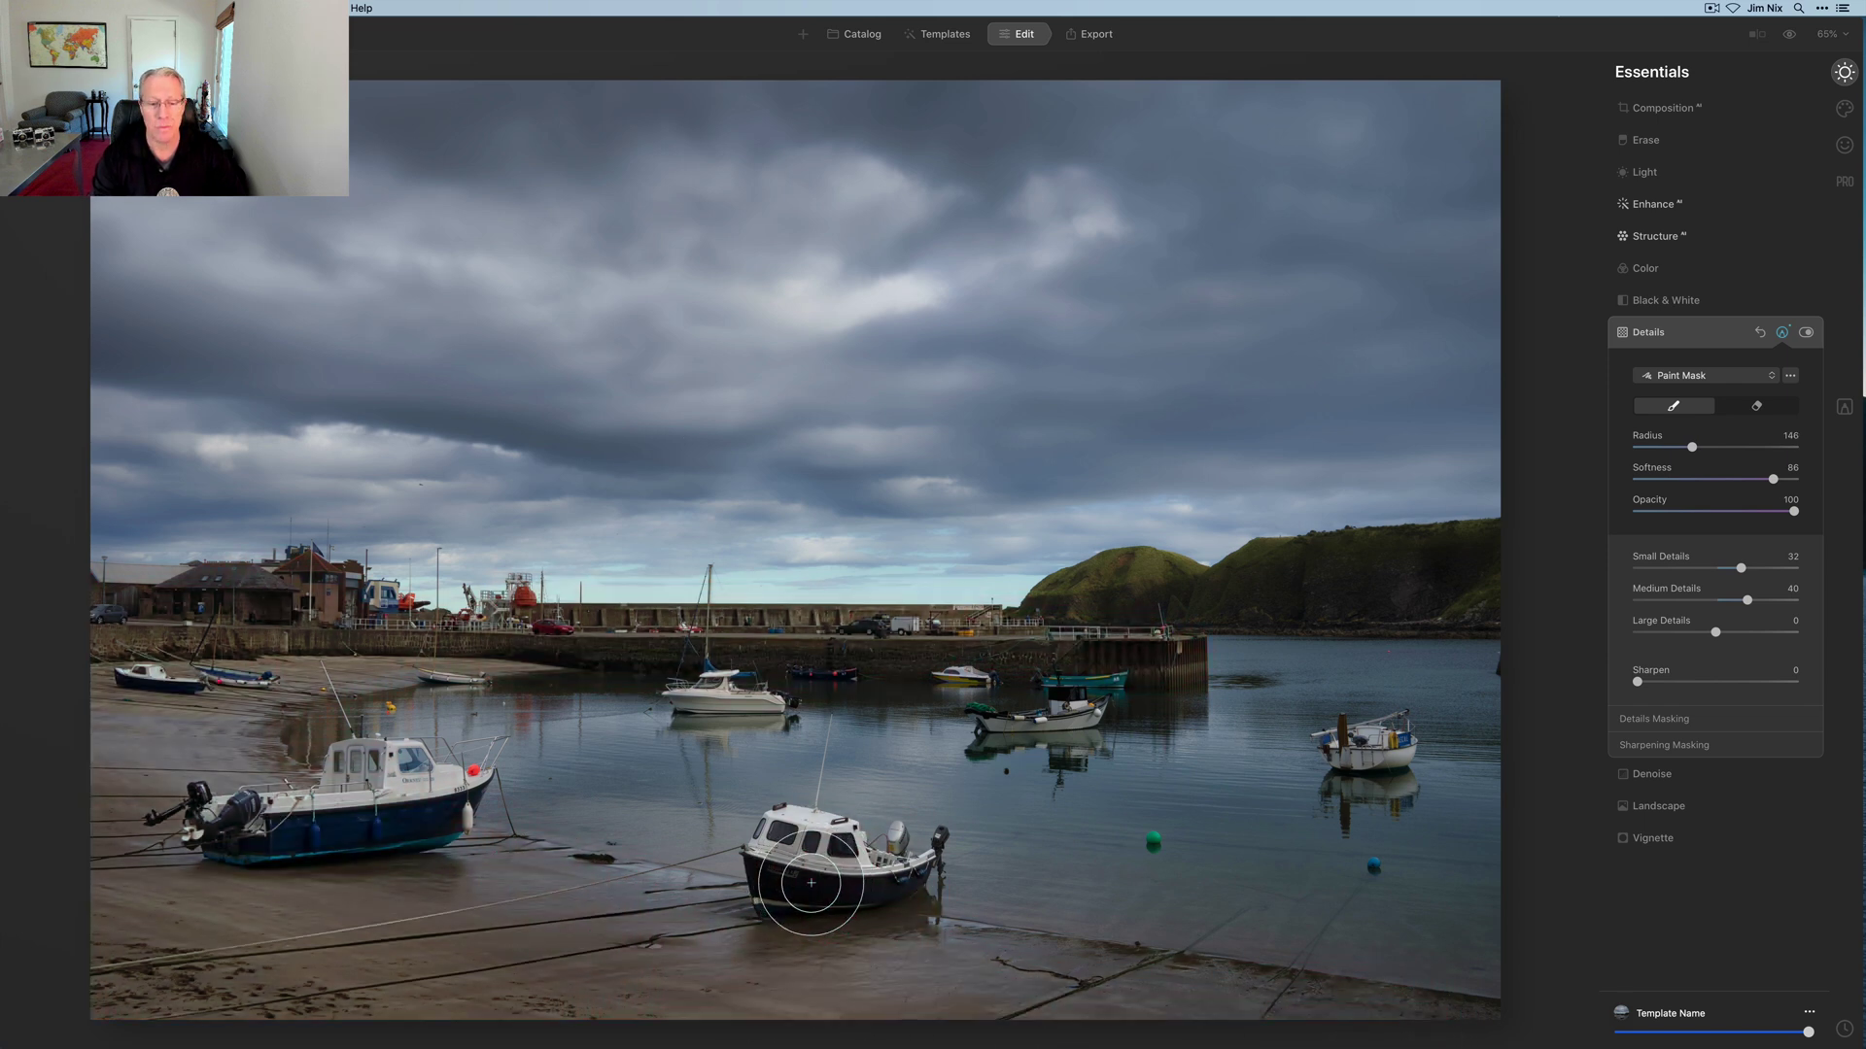
Shrink the brush back to 74 and paint Details onto the moored white boats.
key("bracketleft")
key("bracketleft")
key("bracketleft")
key("bracketleft")
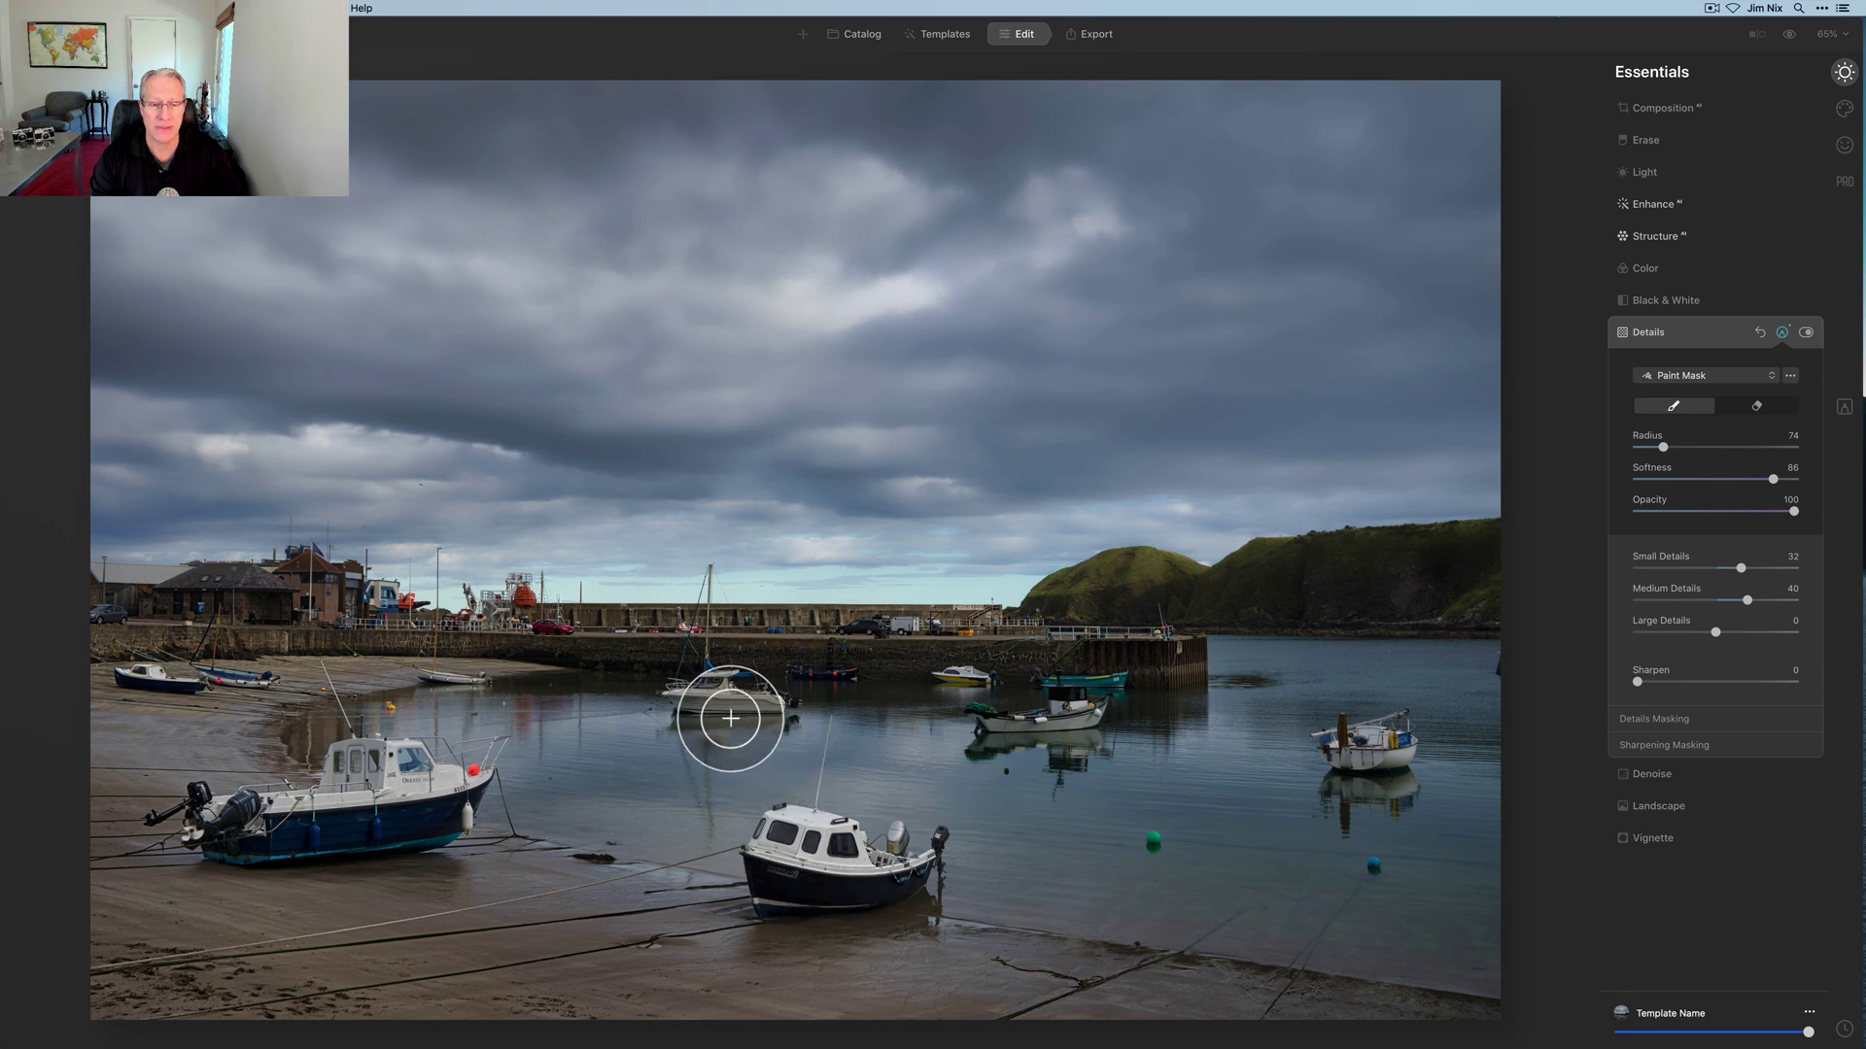
left_click_drag(771, 716, 767, 721)
mouse_move(976, 720)
left_mouse_down()
mouse_move(1057, 746)
mouse_move(1039, 745)
mouse_move(1110, 729)
left_mouse_up()
mouse_move(1380, 737)
left_mouse_down()
mouse_move(1408, 732)
mouse_move(1366, 771)
mouse_move(1425, 771)
left_mouse_up()
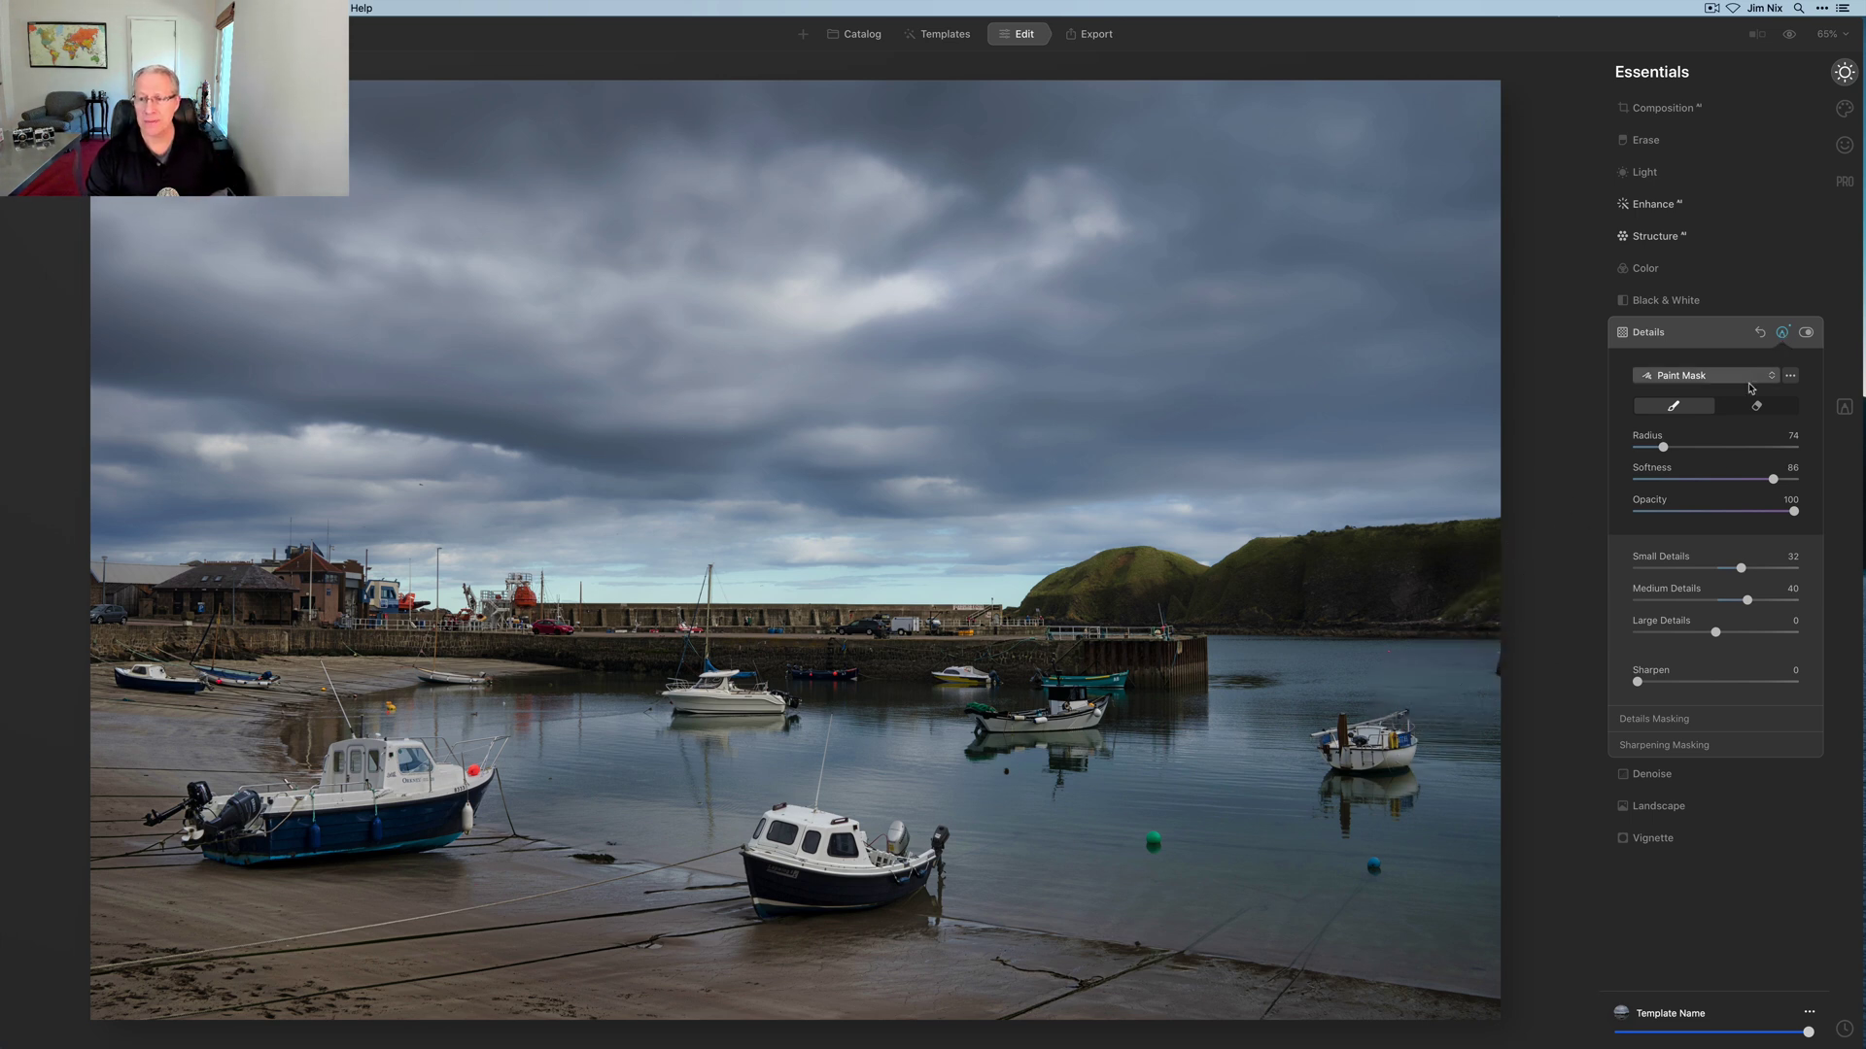
Close Details and Structure mask editing, then view Professional tools briefly before returning to Essentials.
left_click(1782, 333)
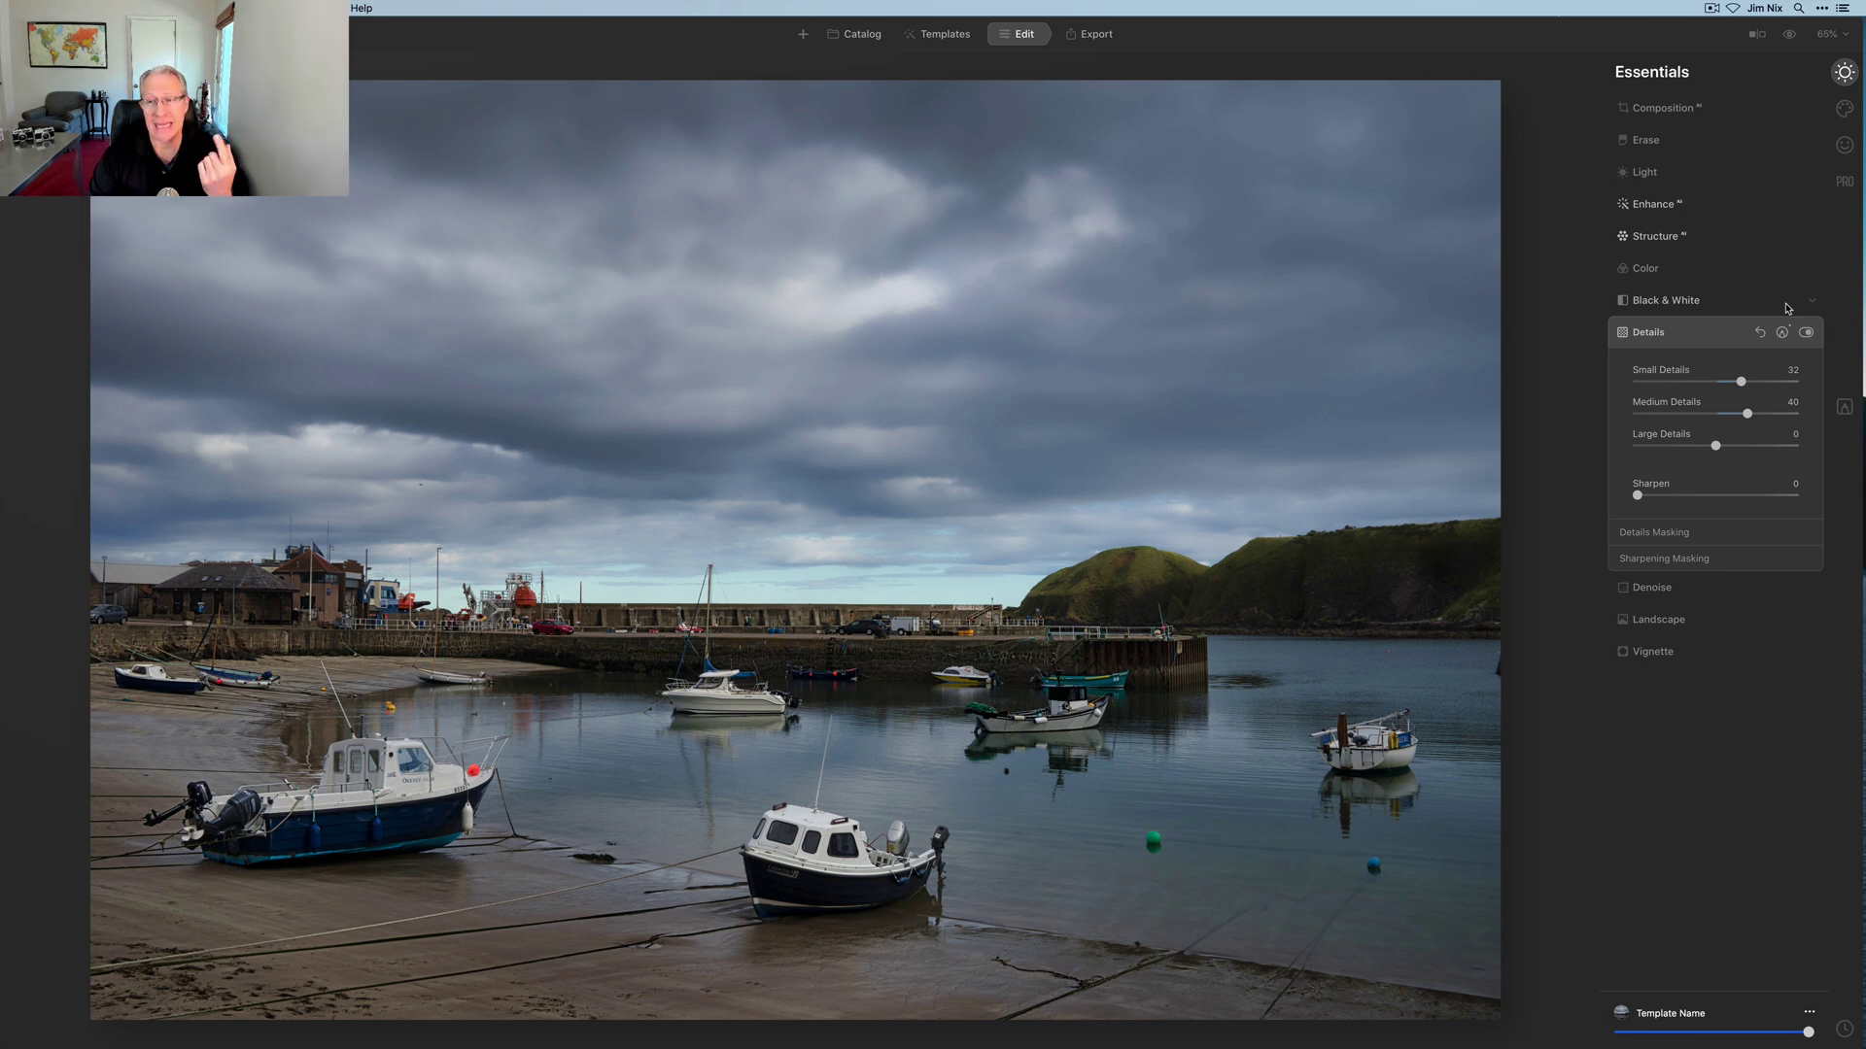
left_click(1727, 239)
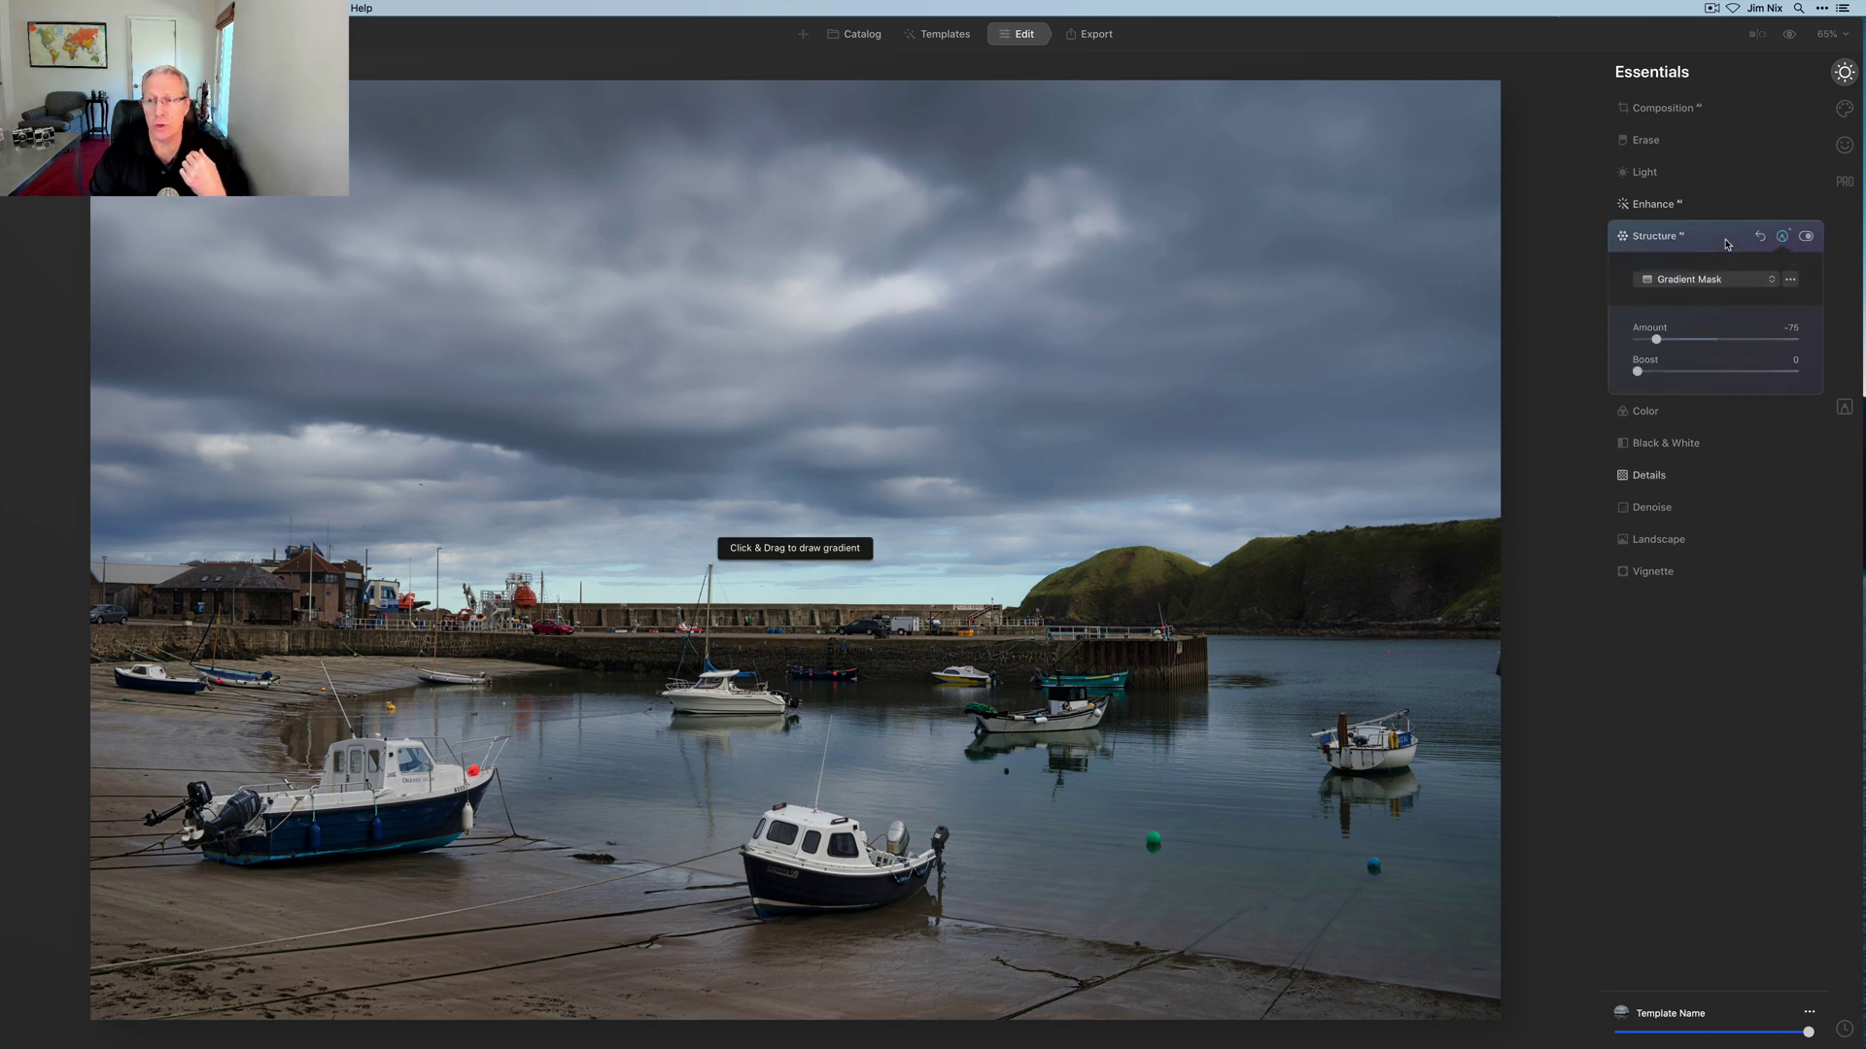
left_click(1782, 236)
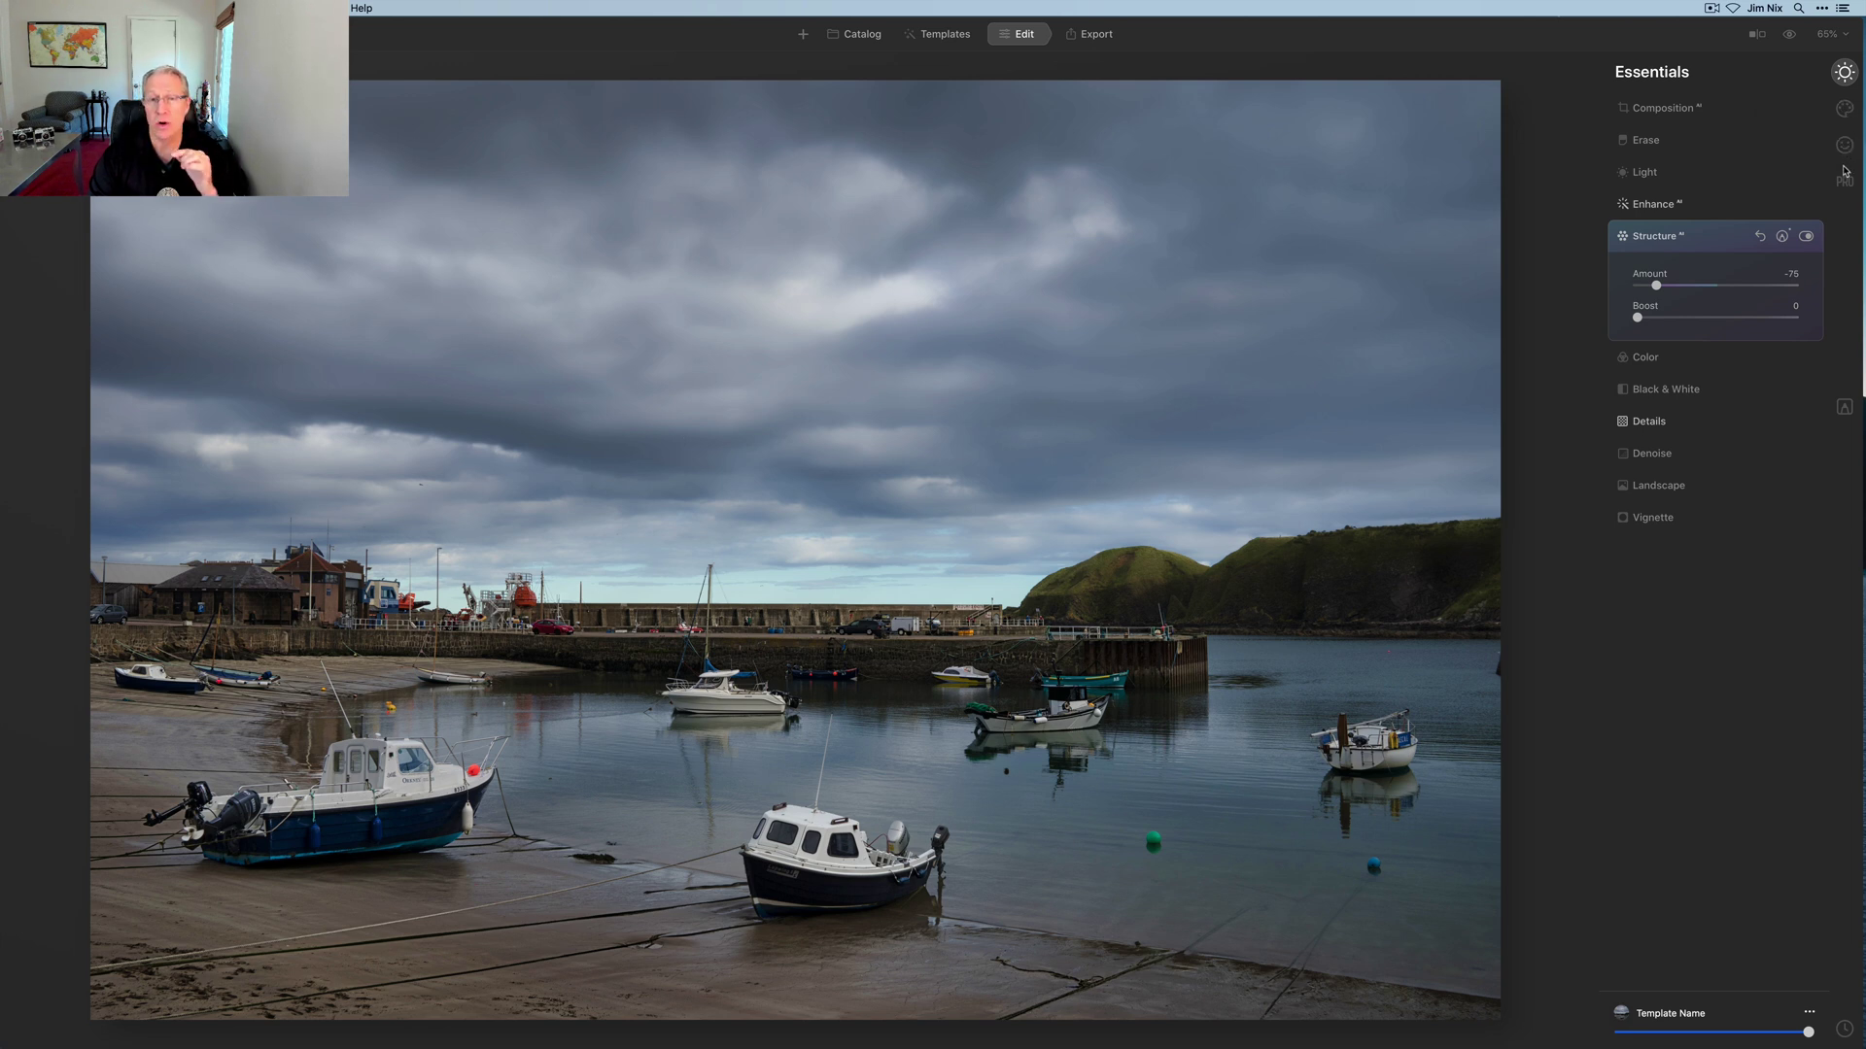
left_click(1843, 180)
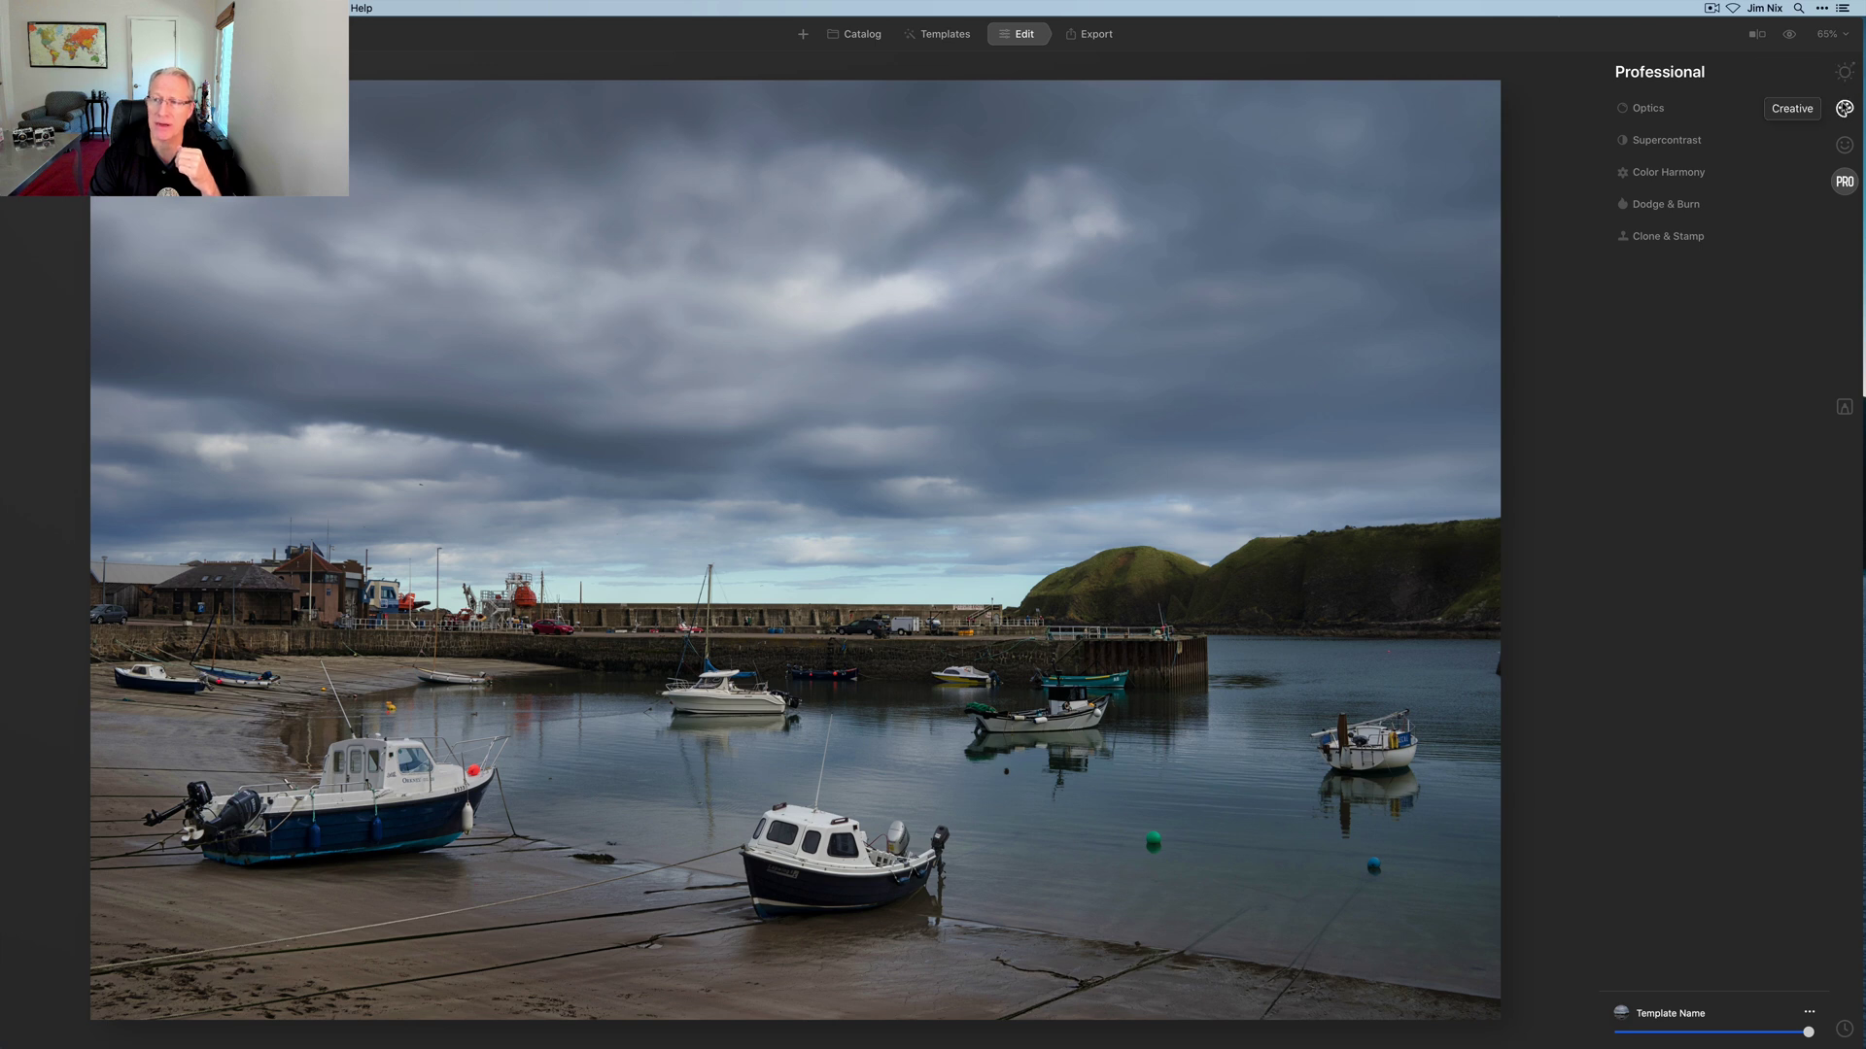
left_click(1849, 75)
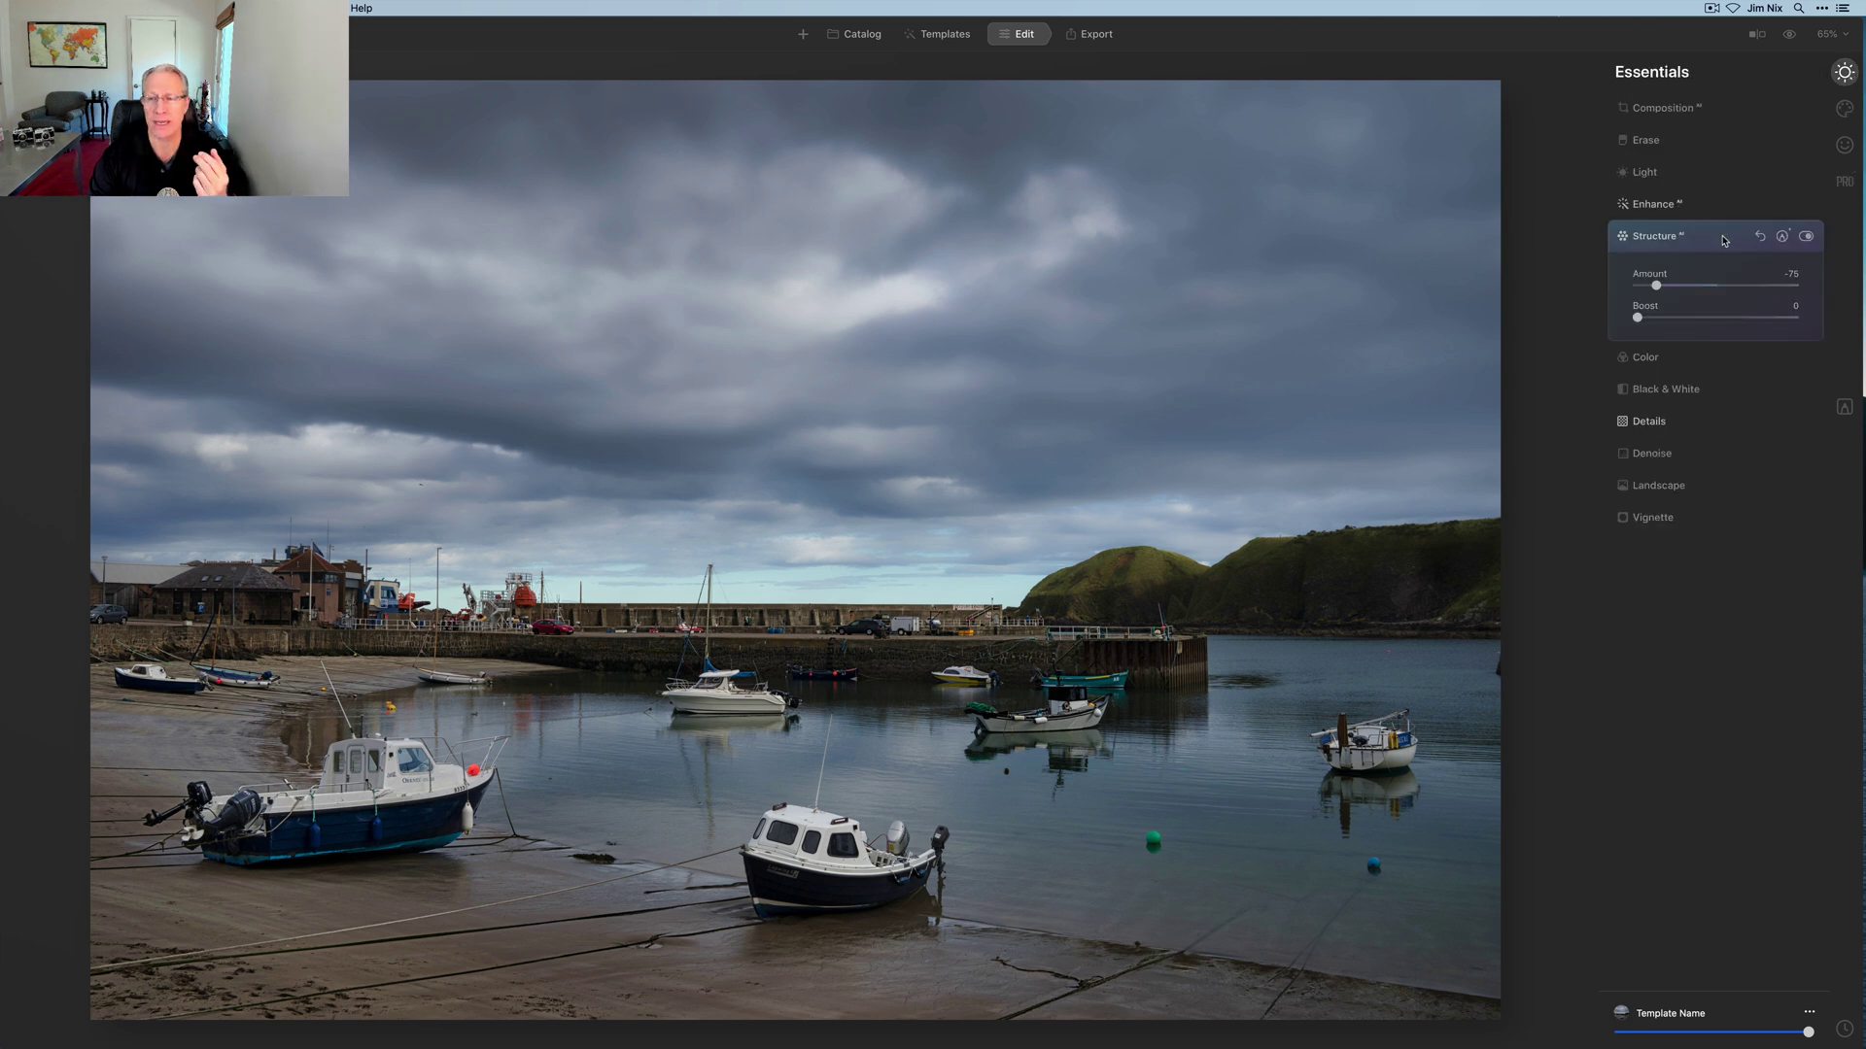